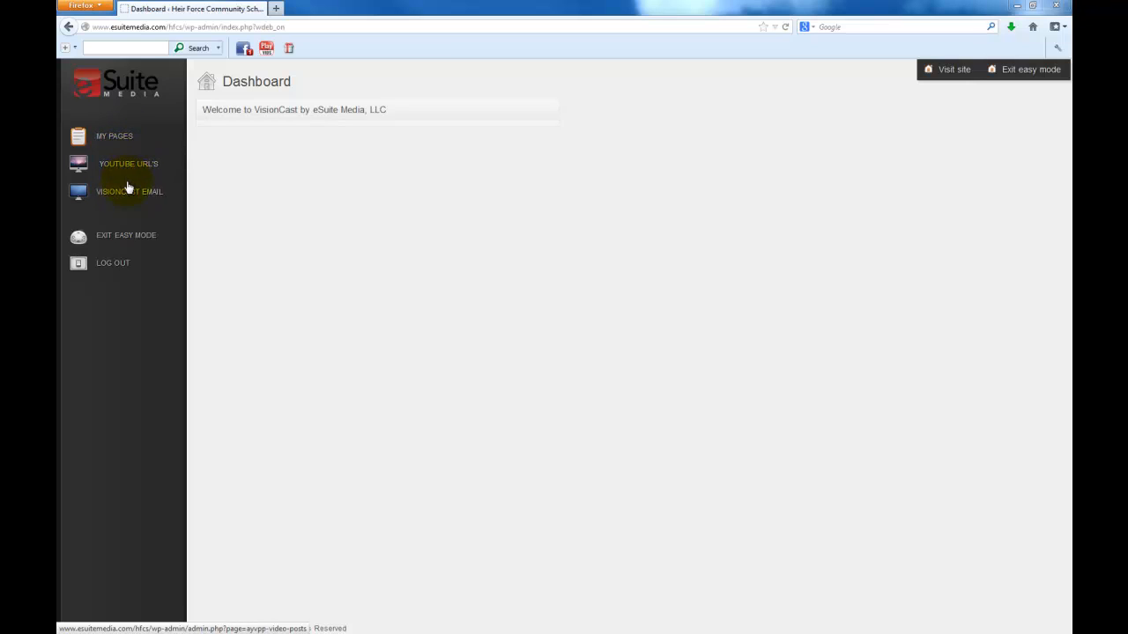
# From My Pages, duplicate the 'Duplicate This One – Do Not Delete' template page
pyautogui.click(115, 139)
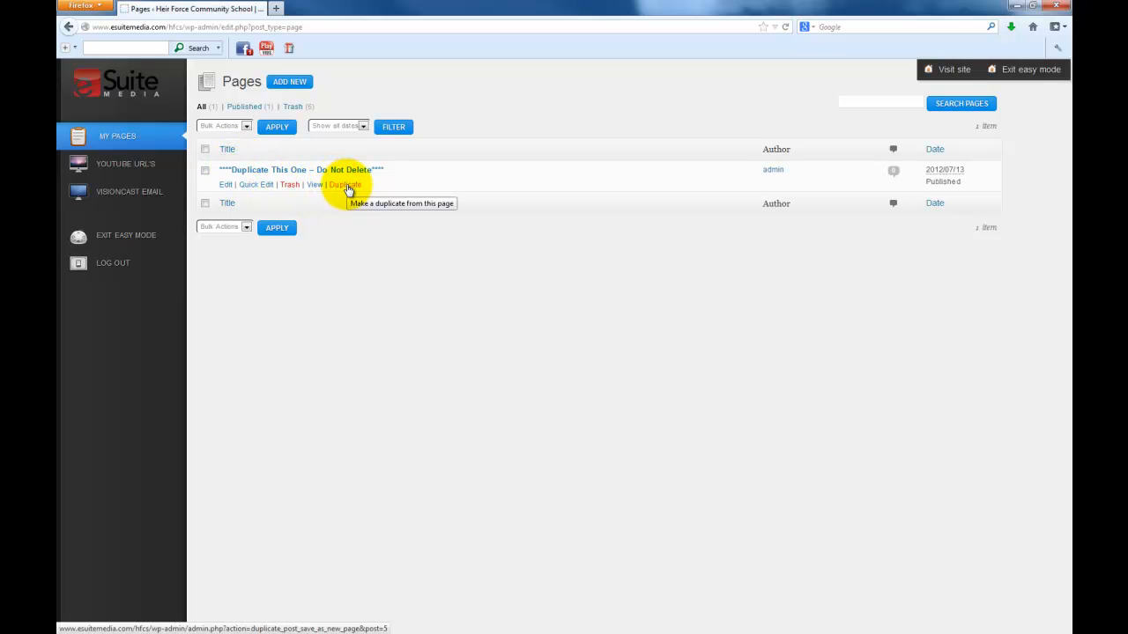
pyautogui.click(346, 186)
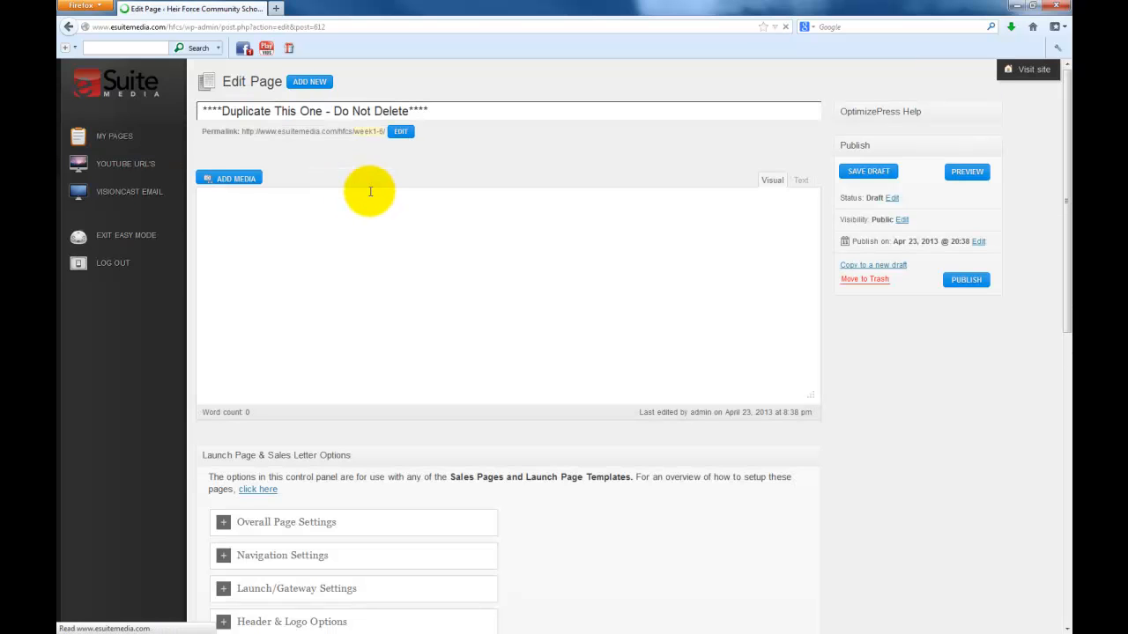
# Retitle the copied page 'Test 1'
pyautogui.moveTo(485, 109); pyautogui.dragTo(151, 105)
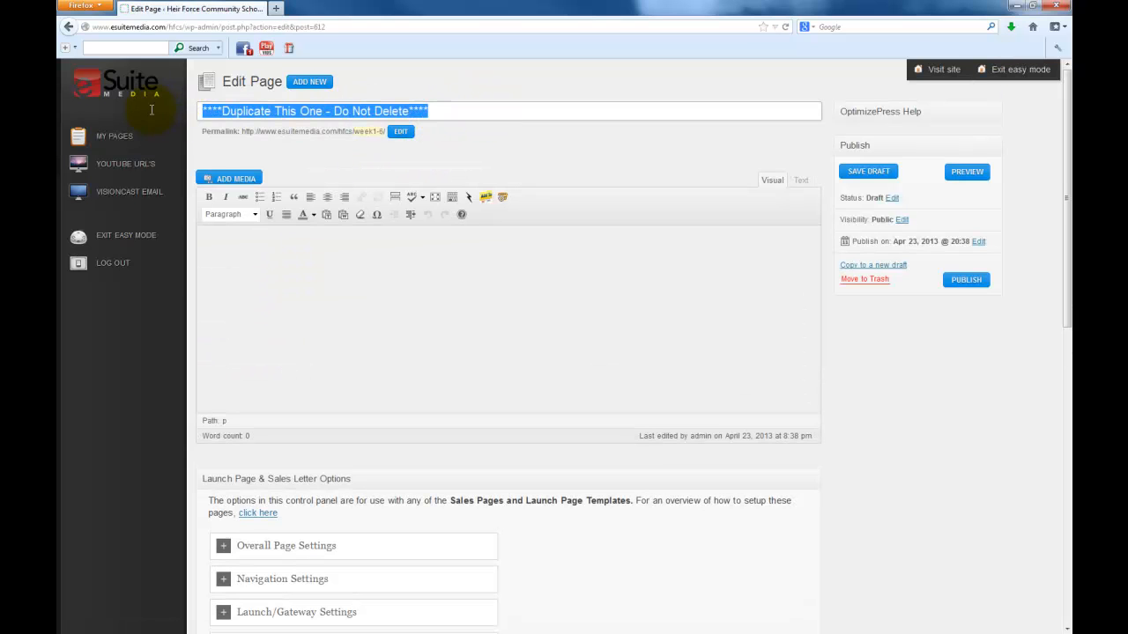
pyautogui.write('Test 1')
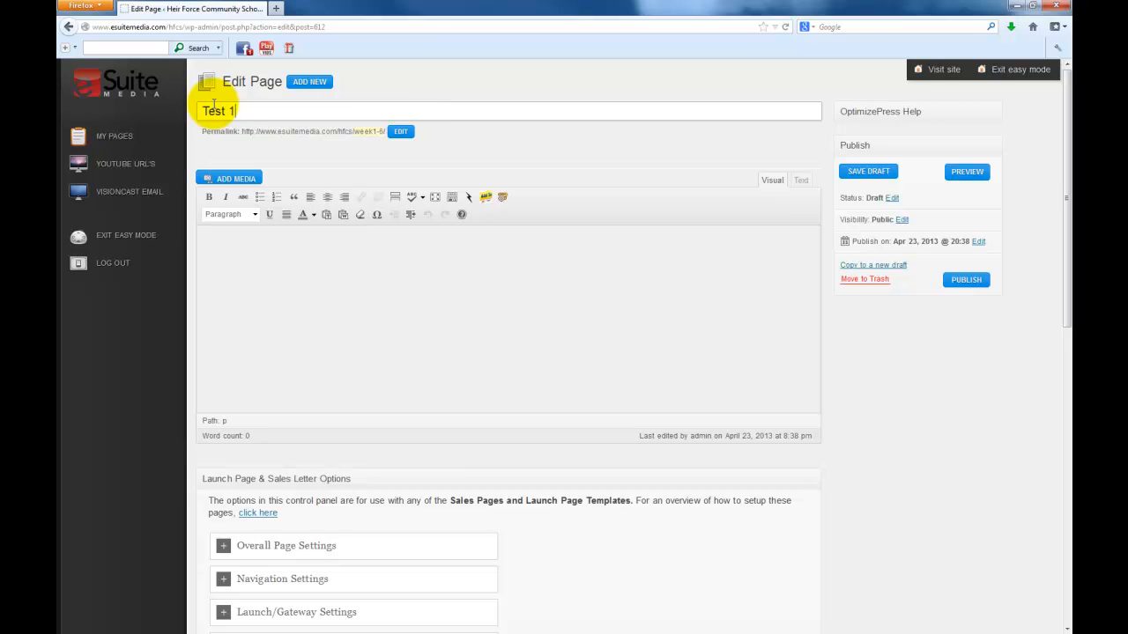
pyautogui.click(476, 328)
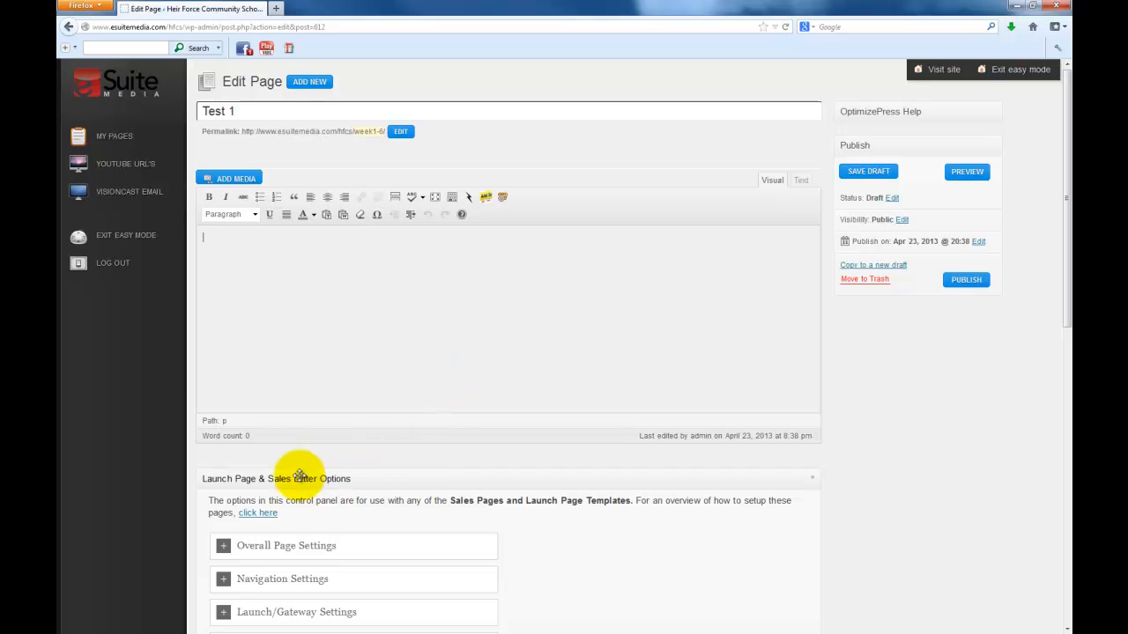
# Expand Headline Options under Launch Page & Sales Letter Options
pyautogui.scroll(-5, 677, 390)
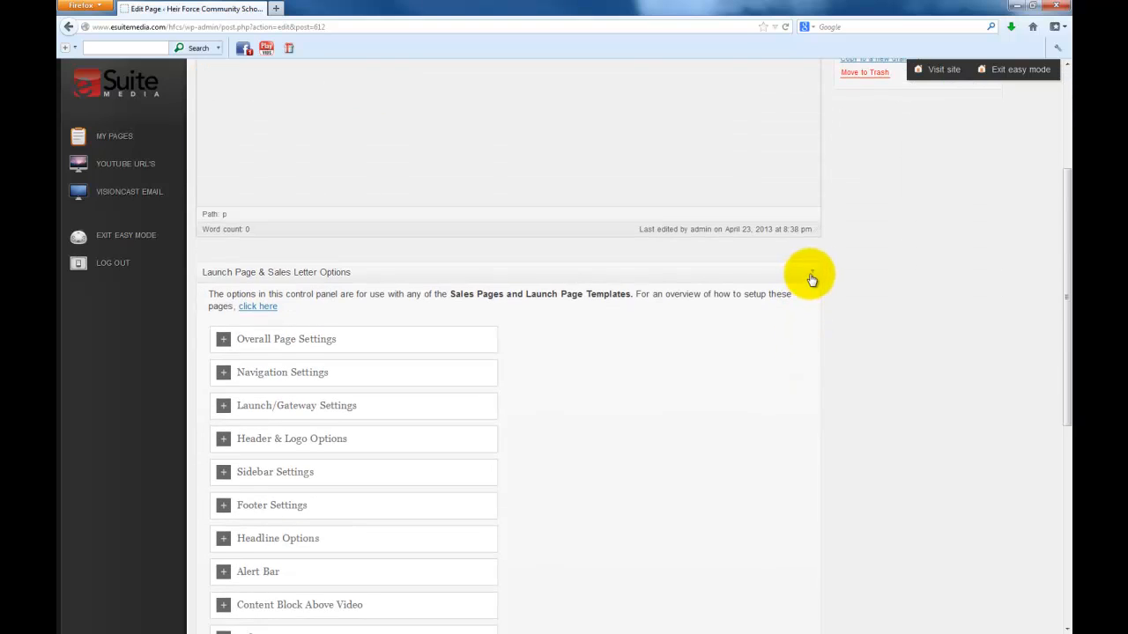
pyautogui.click(811, 278)
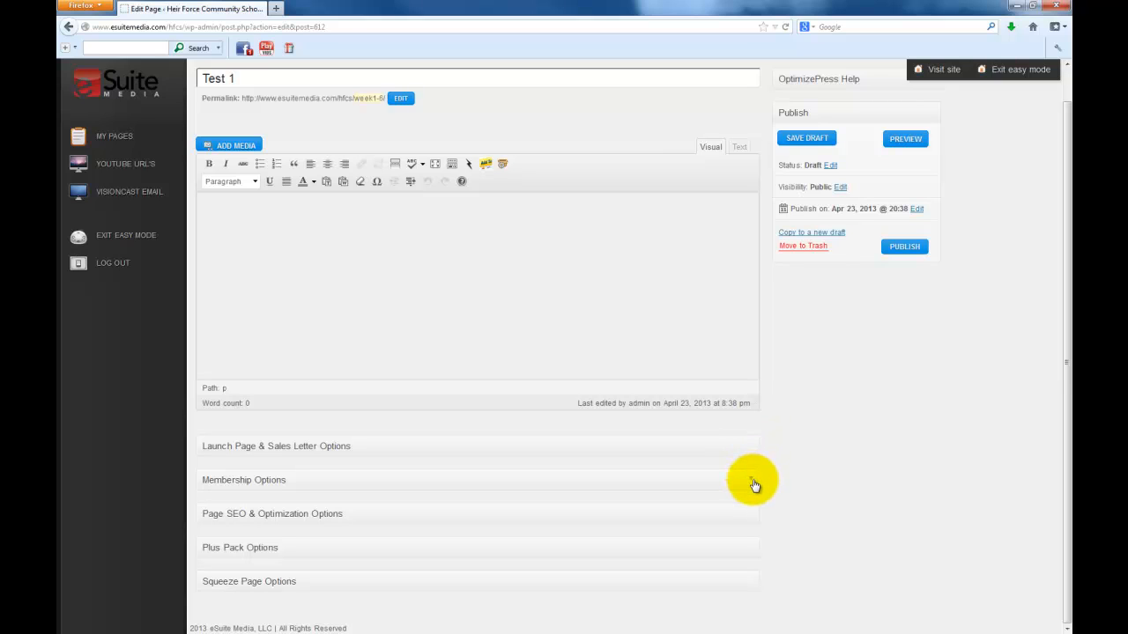
pyautogui.click(752, 446)
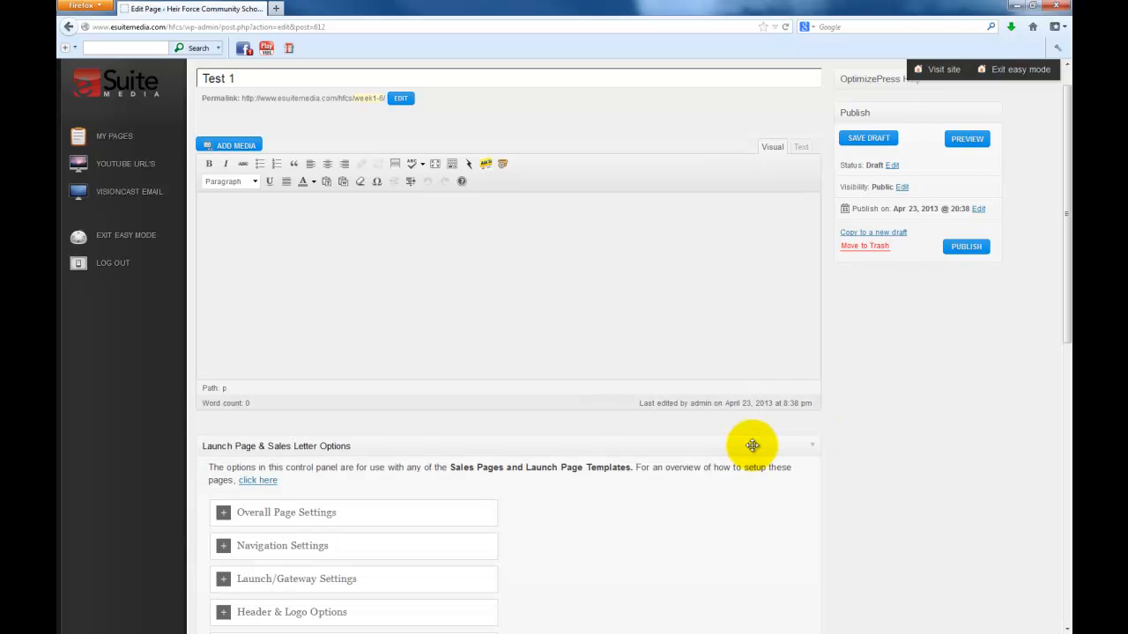
pyautogui.scroll(-5, 752, 446)
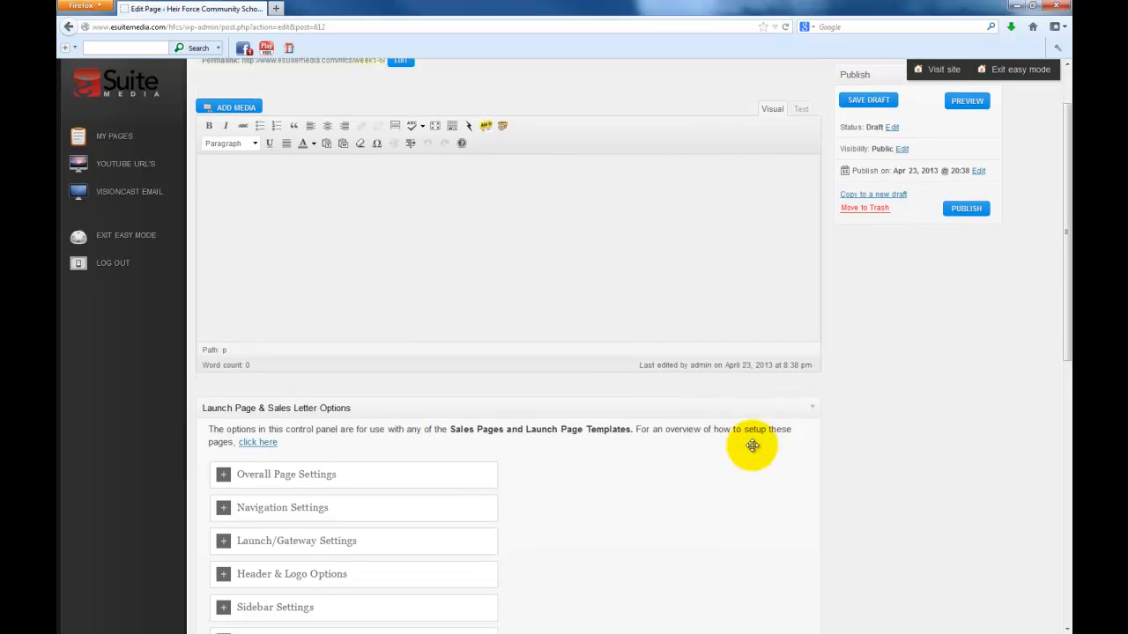
pyautogui.scroll(-1, 752, 451)
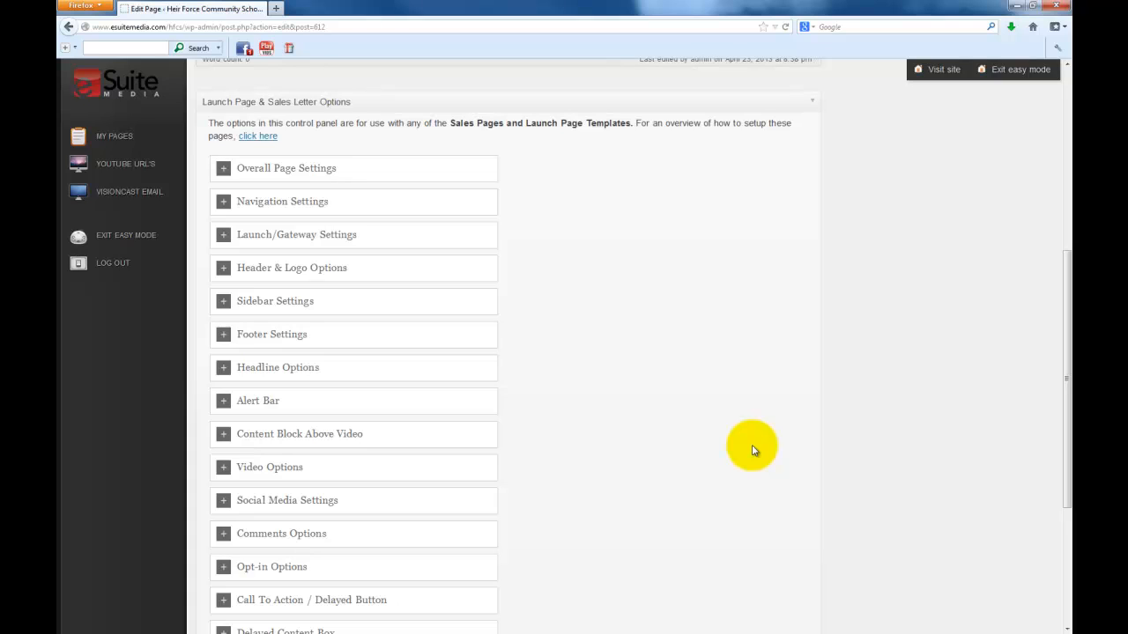
pyautogui.click(224, 373)
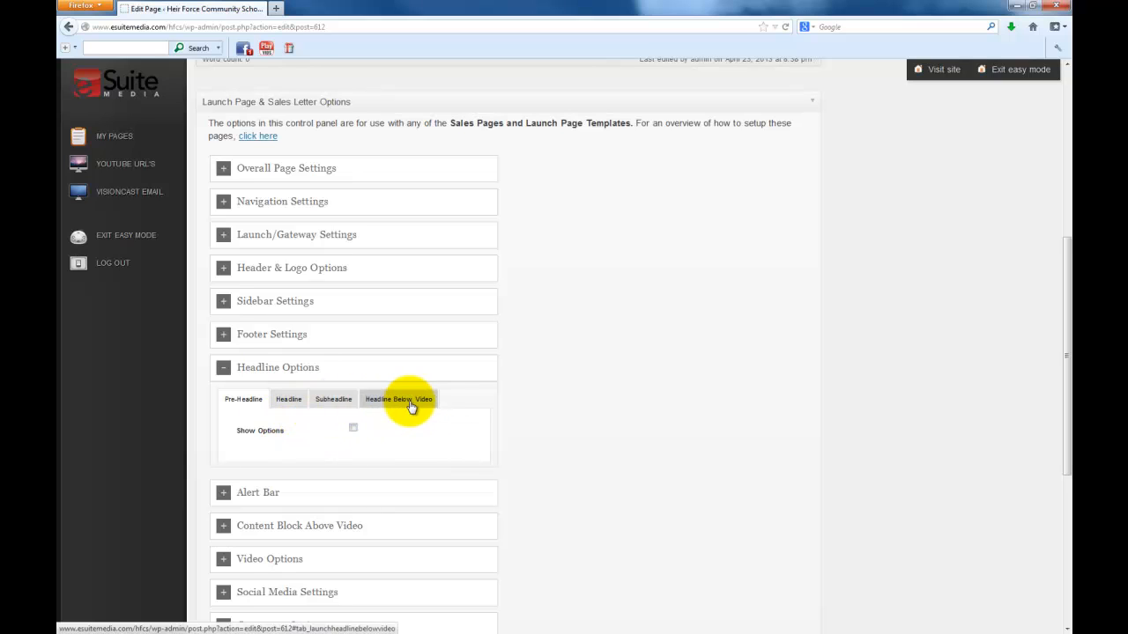
# On the Headline tab, set the headline text to 'Test 1', keeping Impact font and colour 093F7B
pyautogui.click(289, 402)
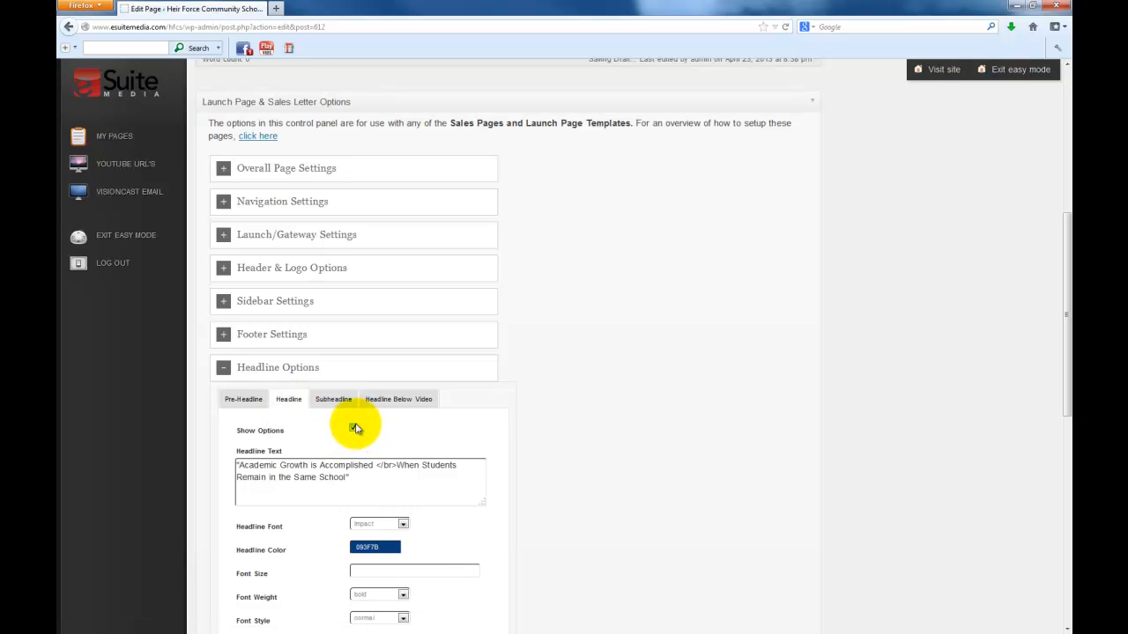
pyautogui.moveTo(365, 479); pyautogui.dragTo(177, 460)
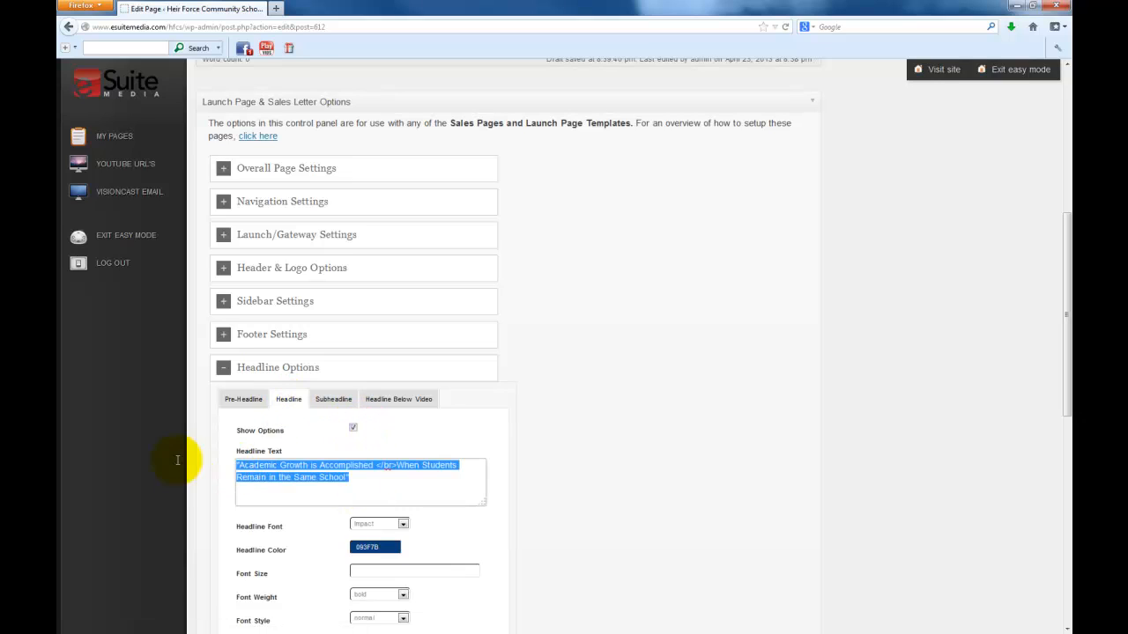
pyautogui.write('Test 1')
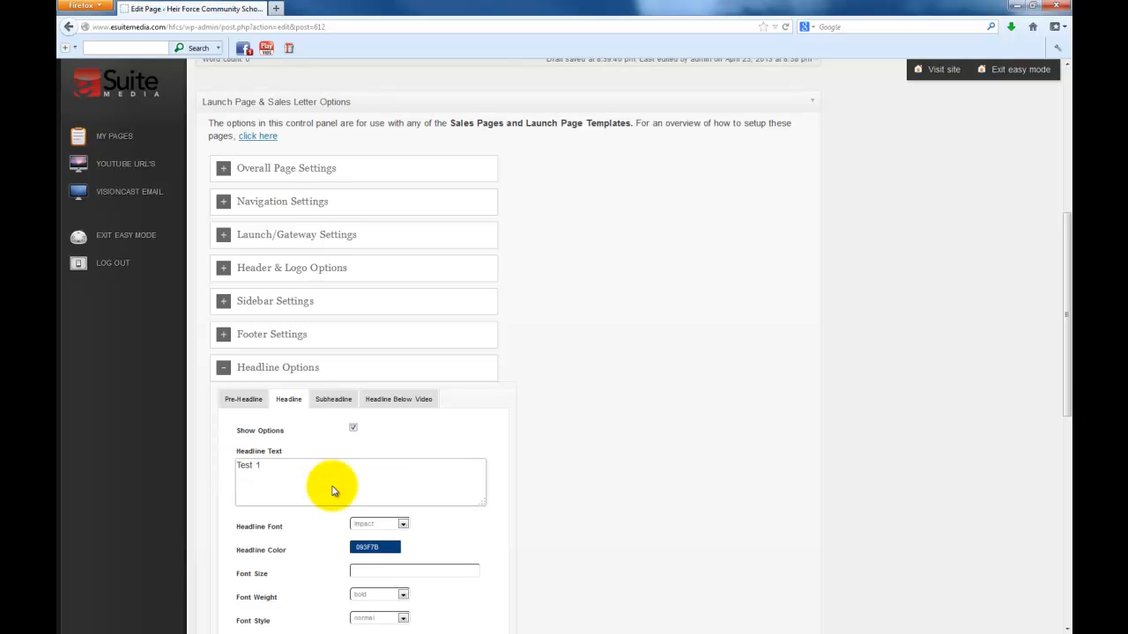
pyautogui.scroll(-4, 491, 521)
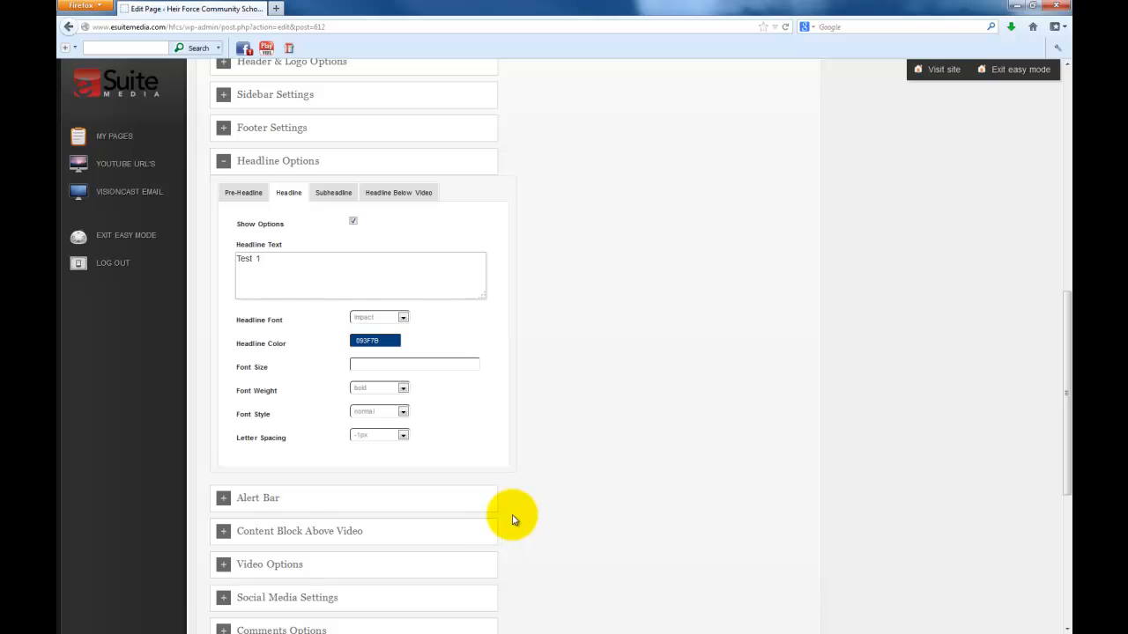
pyautogui.click(393, 320)
pyautogui.click(388, 321)
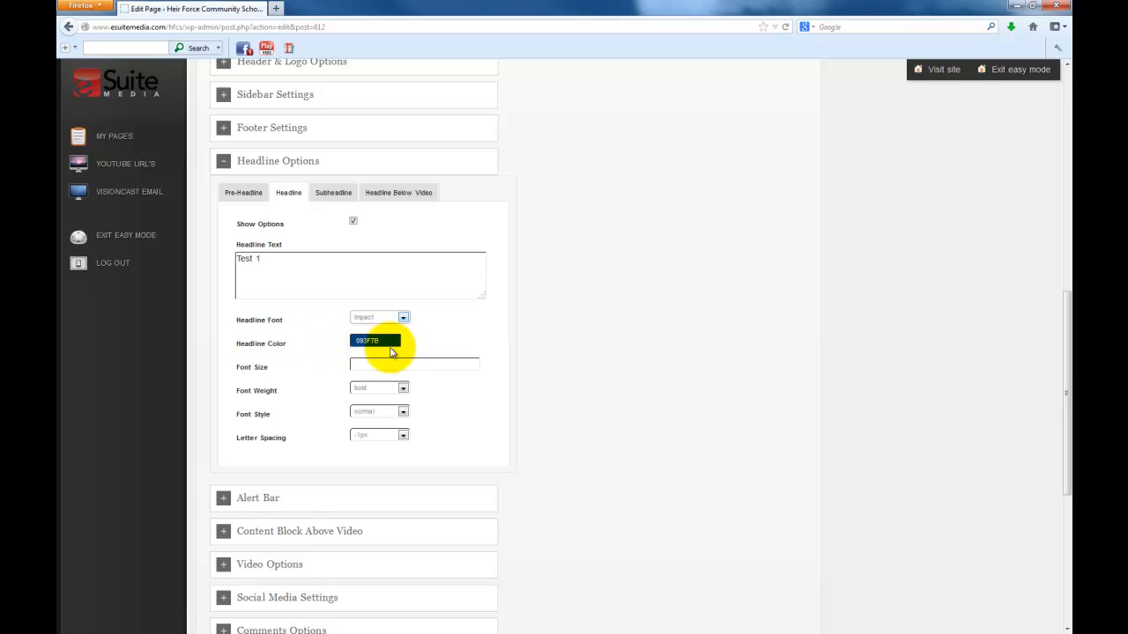
pyautogui.click(383, 340)
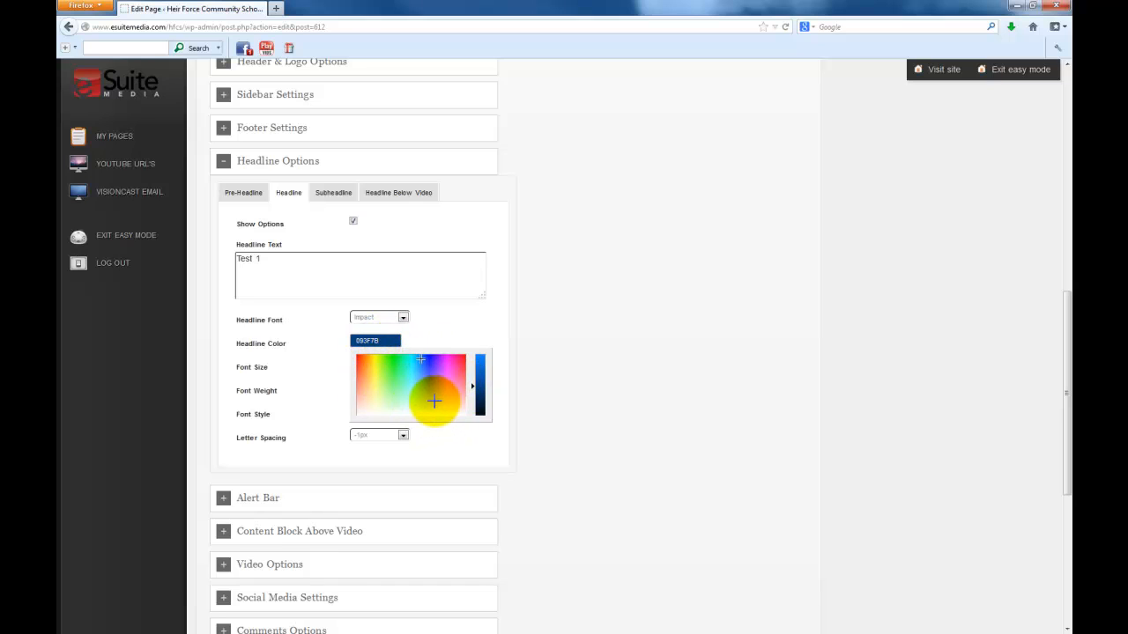
pyautogui.click(541, 390)
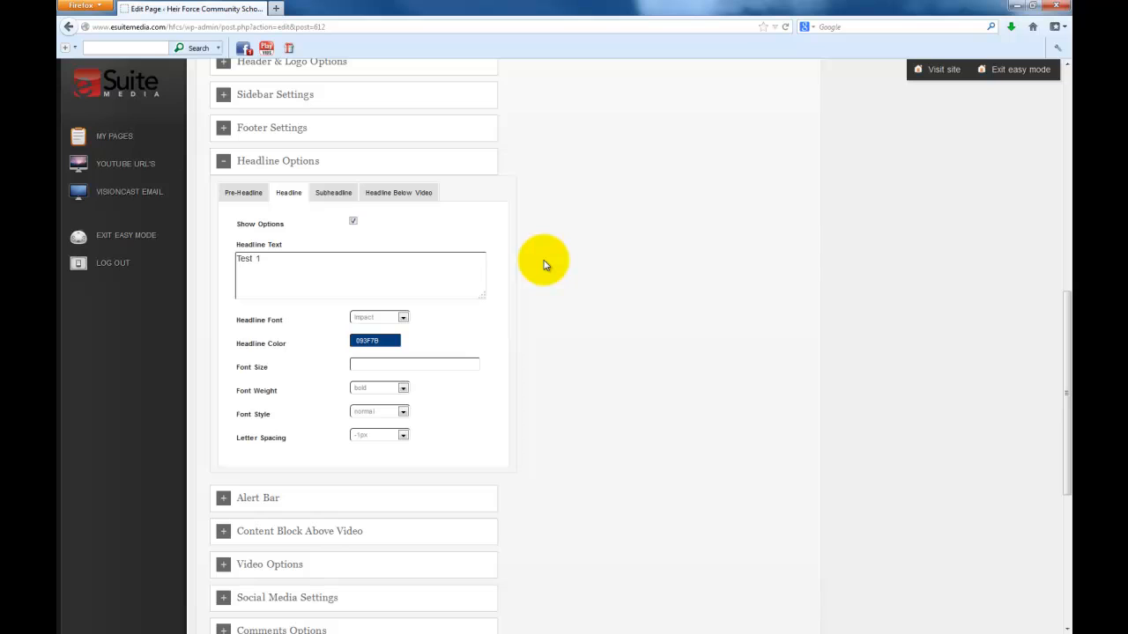
pyautogui.scroll(-5, 544, 264)
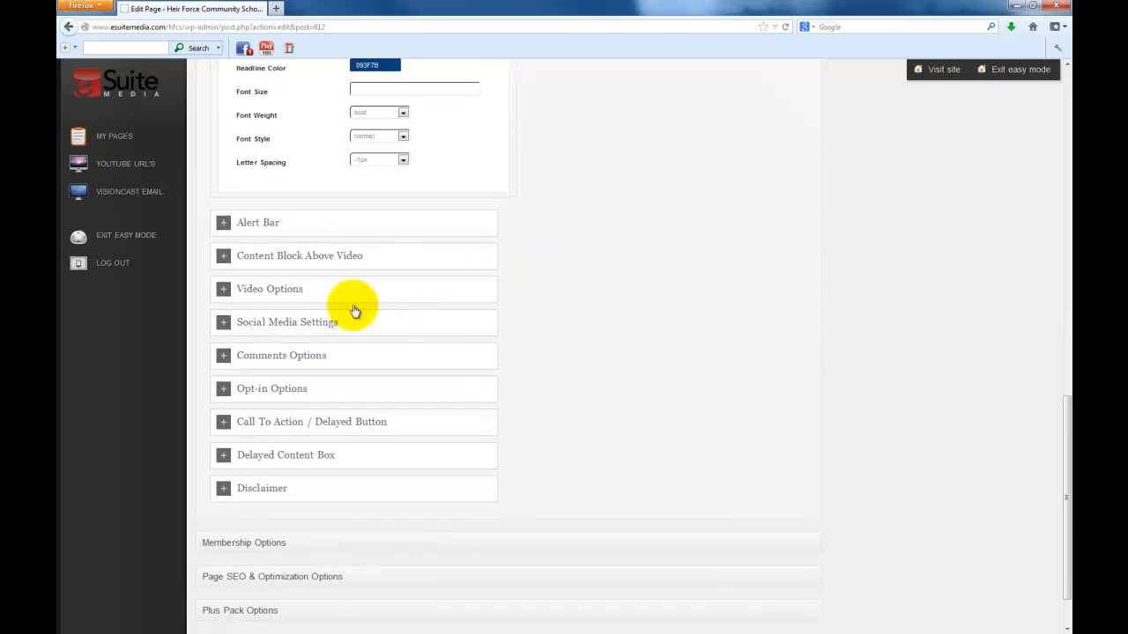
# In Video Options, clear the Hosted Video URL field
pyautogui.click(226, 292)
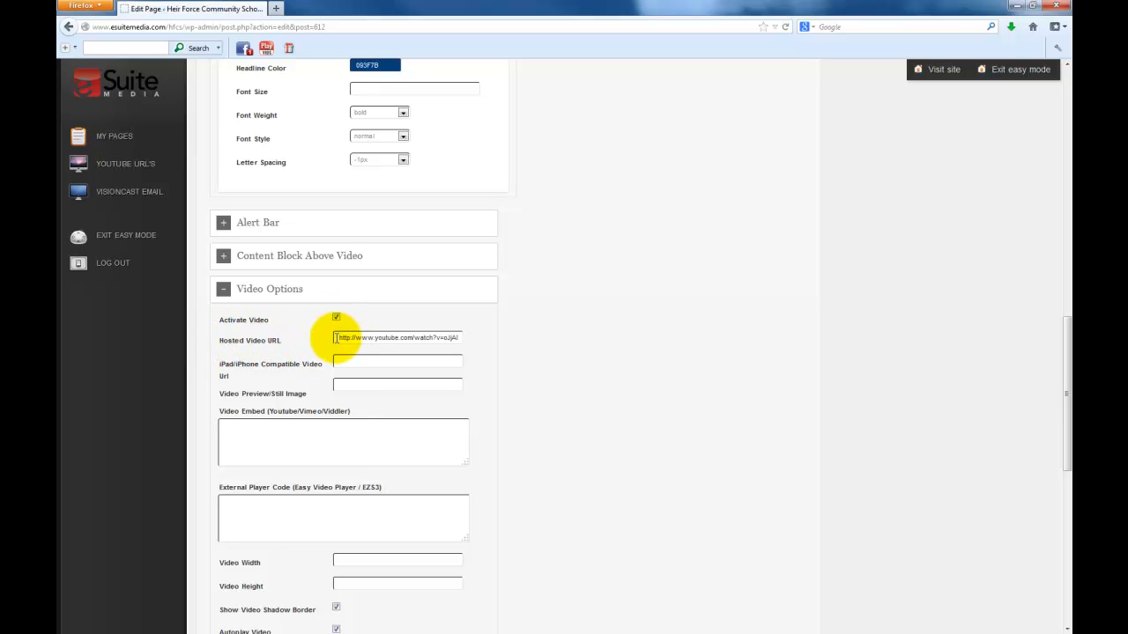
pyautogui.moveTo(341, 338); pyautogui.dragTo(458, 340)
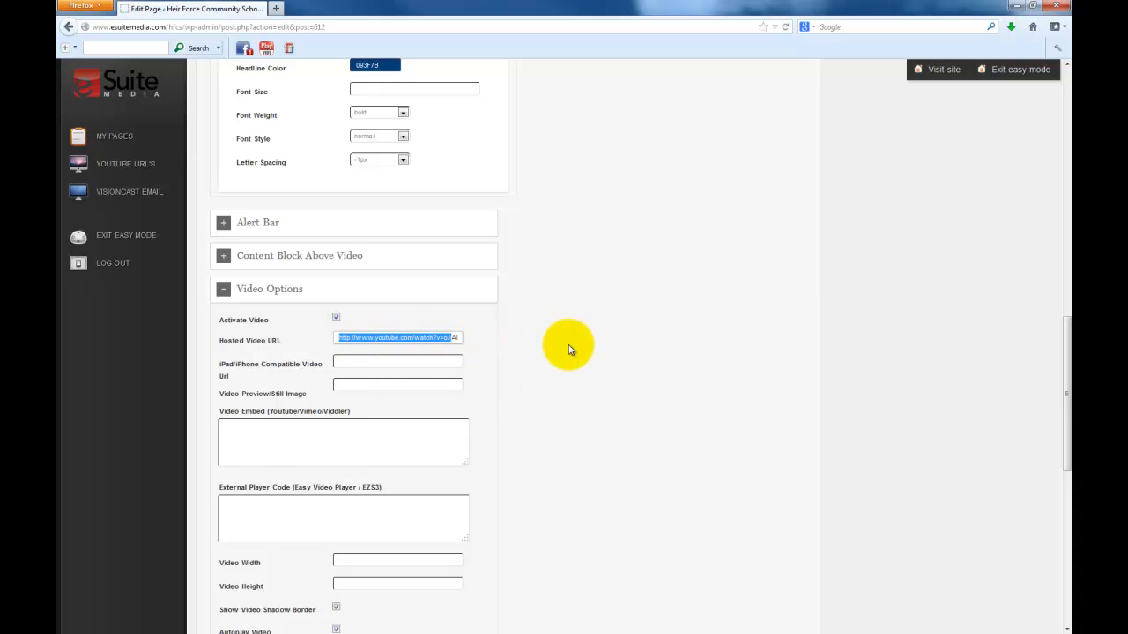
pyautogui.click(401, 338)
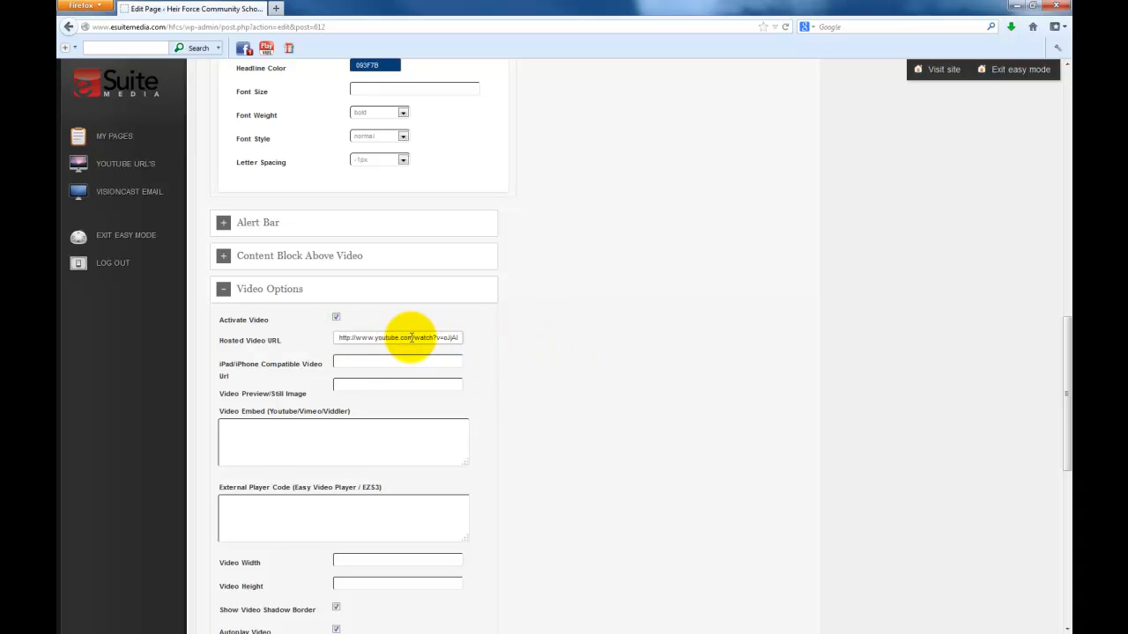
pyautogui.tripleClick(412, 338)
pyautogui.press('BackSpace')
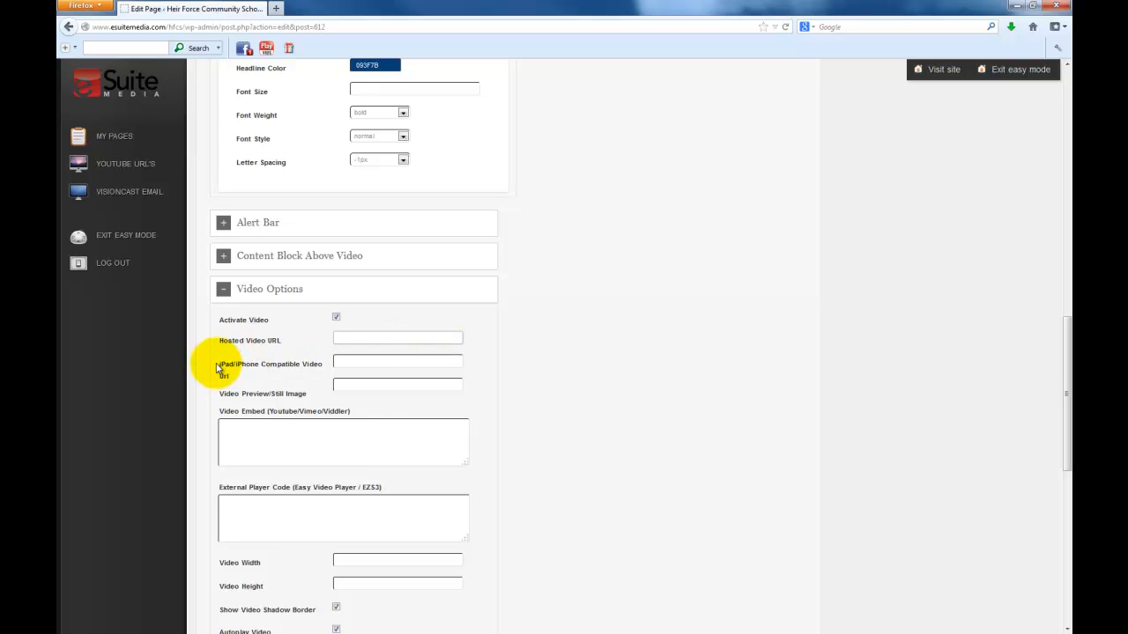
pyautogui.moveTo(221, 370); pyautogui.dragTo(253, 371)
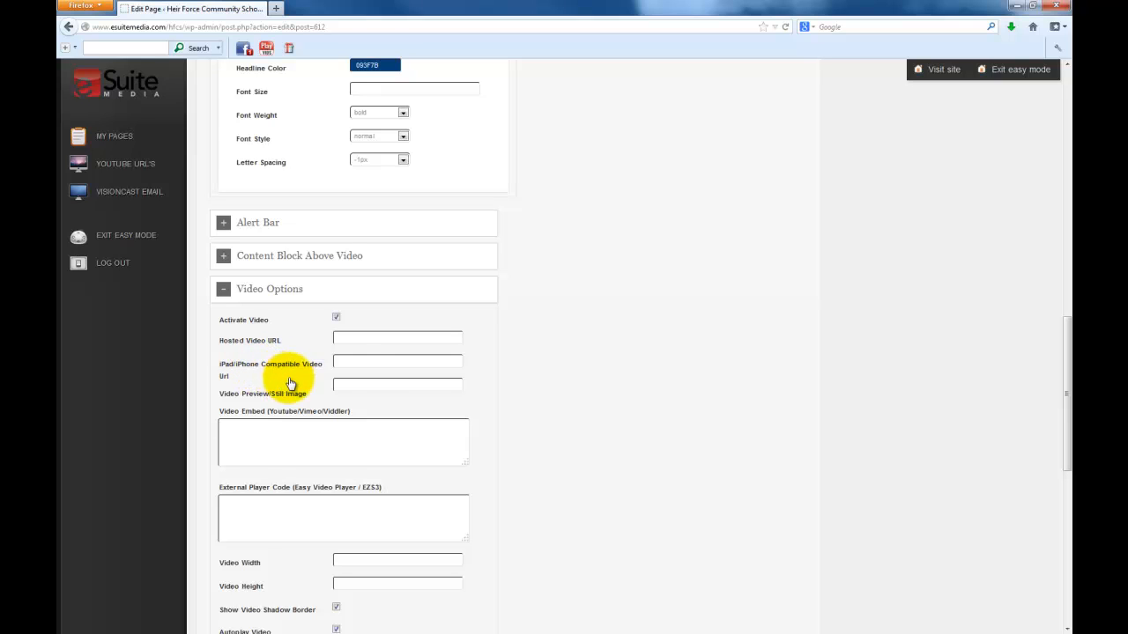
pyautogui.click(340, 363)
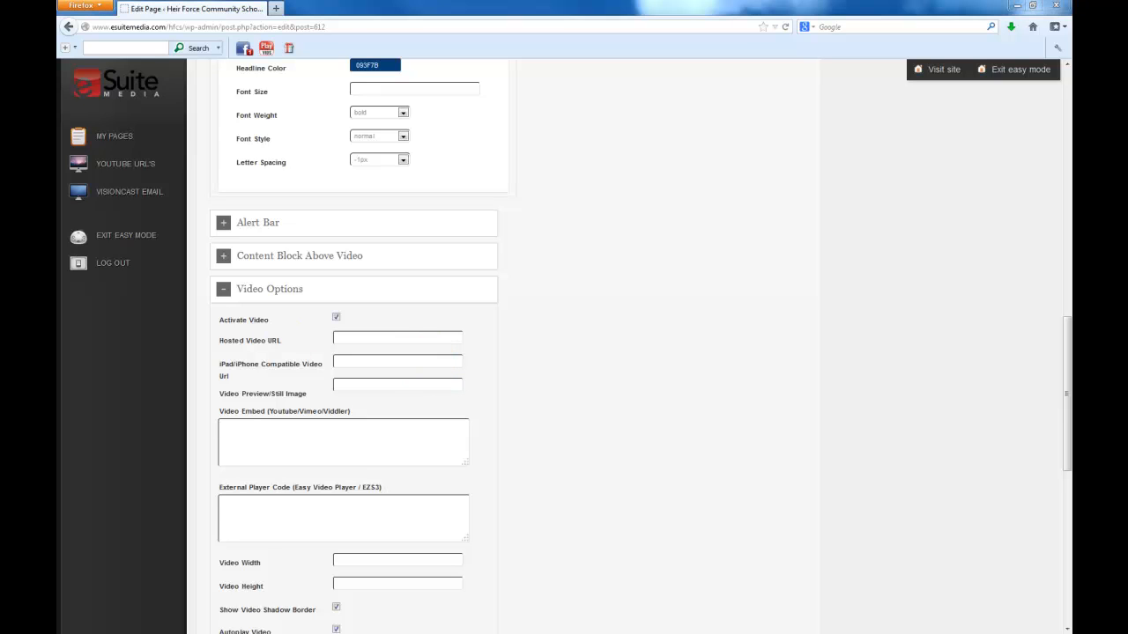
# Paste the YouTube iframe embed code (420×315, autoplay) into the Video Embed field
pyautogui.click(267, 436)
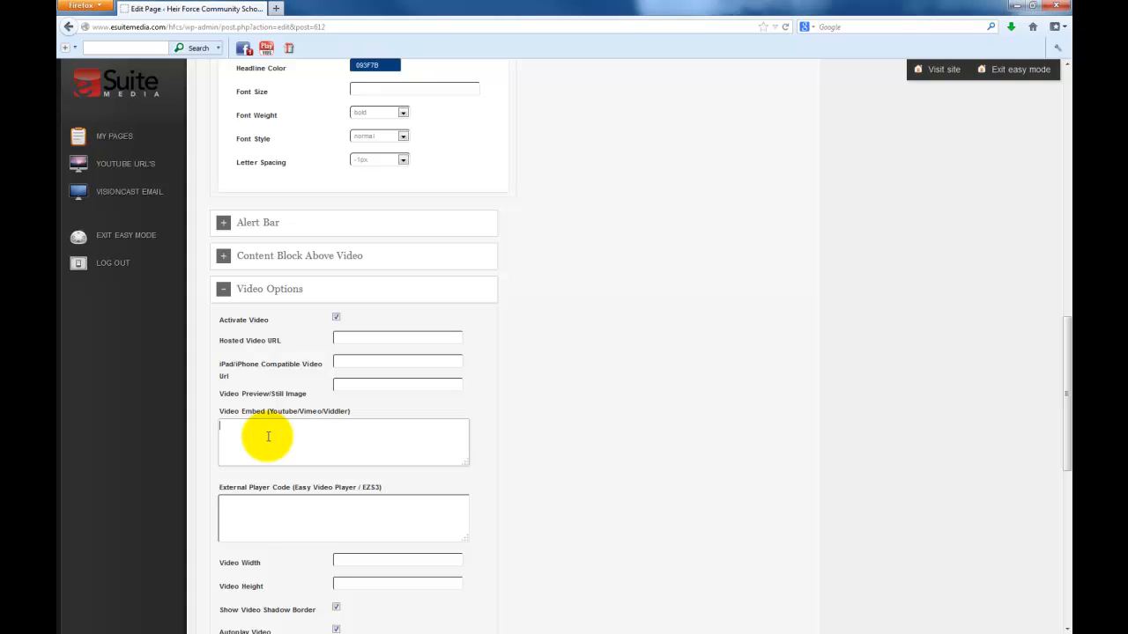
pyautogui.write('<iframe width="420" height="315" src="http://www.youtube.com/embed/nX-d2DZ5qDg?rel=0&controls=0&autoplay=1&showinfo=0&disablekb=1"></iframe>')
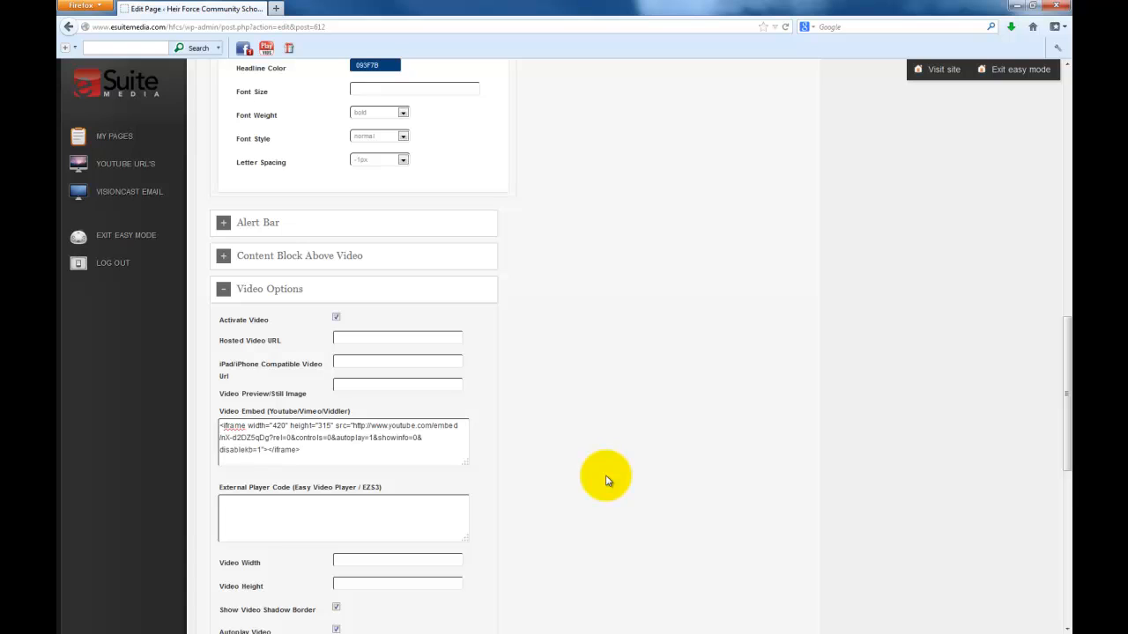
pyautogui.scroll(5, 823, 473)
pyautogui.scroll(5, 964, 345)
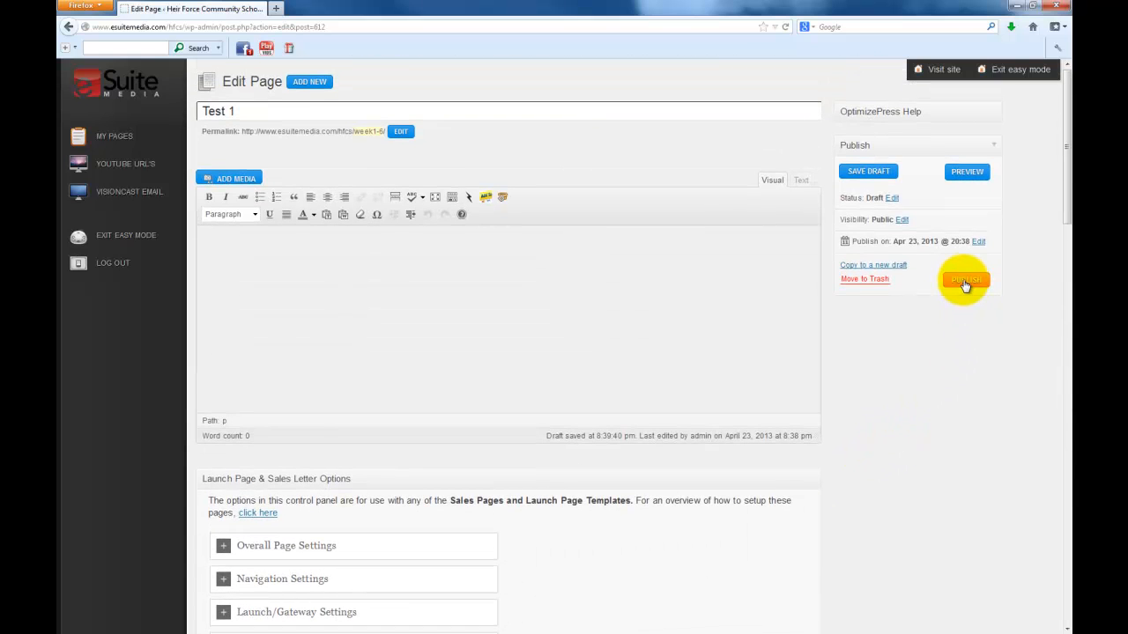
# Publish the Test 1 page
pyautogui.click(965, 282)
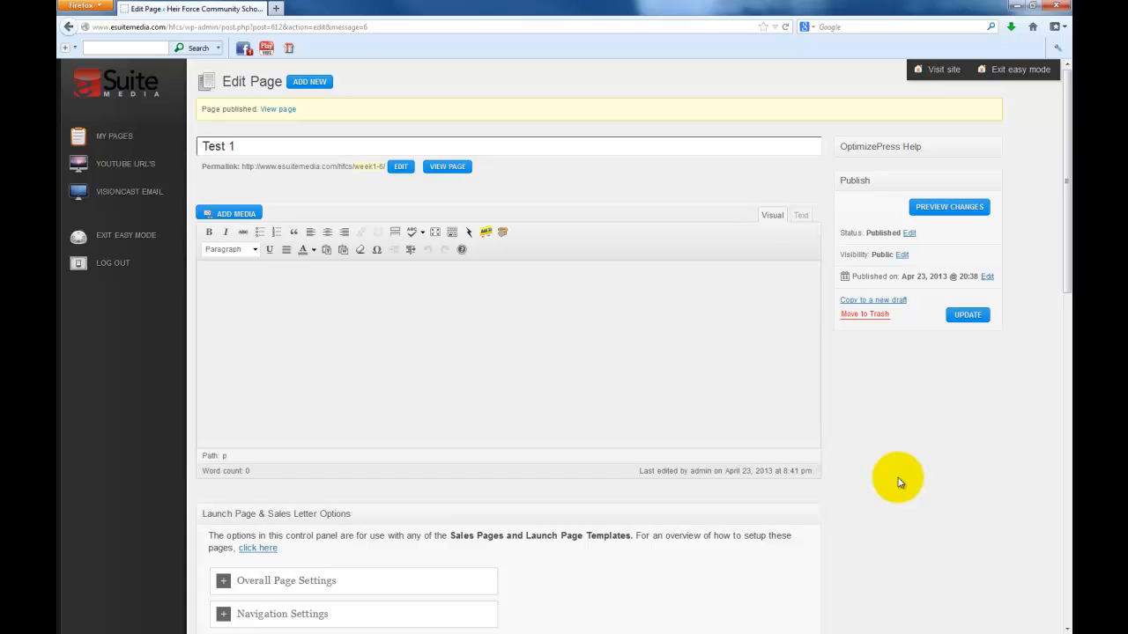
# Copy the HFCS Video Letter's video ID oJjANvwPUOw from VisionCast Video Posts
pyautogui.click(117, 165)
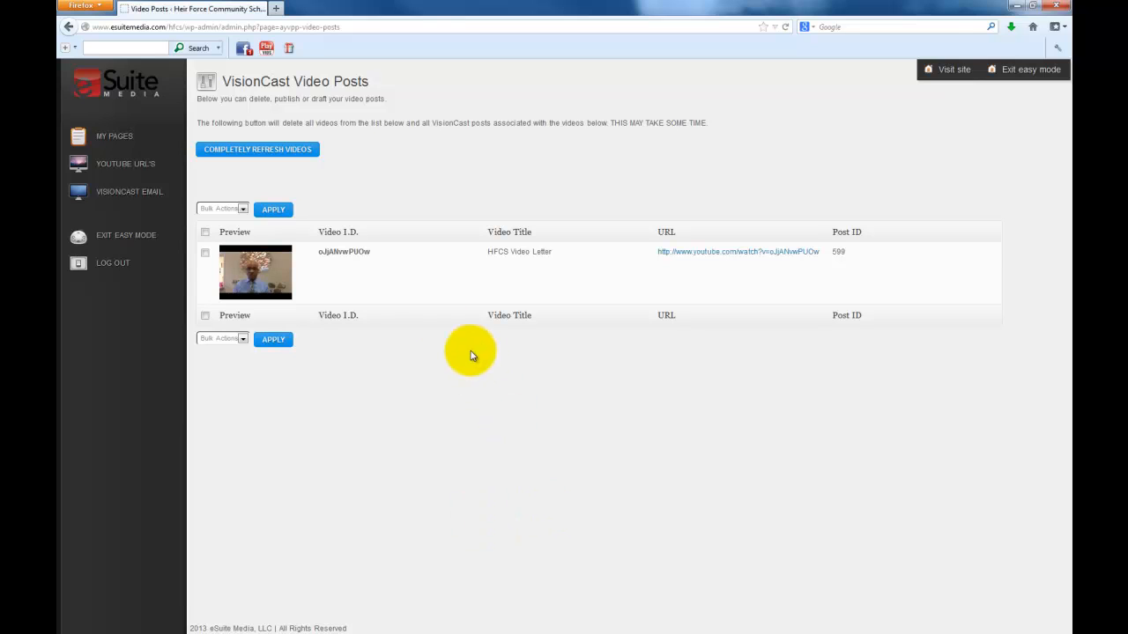
pyautogui.moveTo(349, 270)
pyautogui.moveTo(369, 255); pyautogui.dragTo(318, 252)
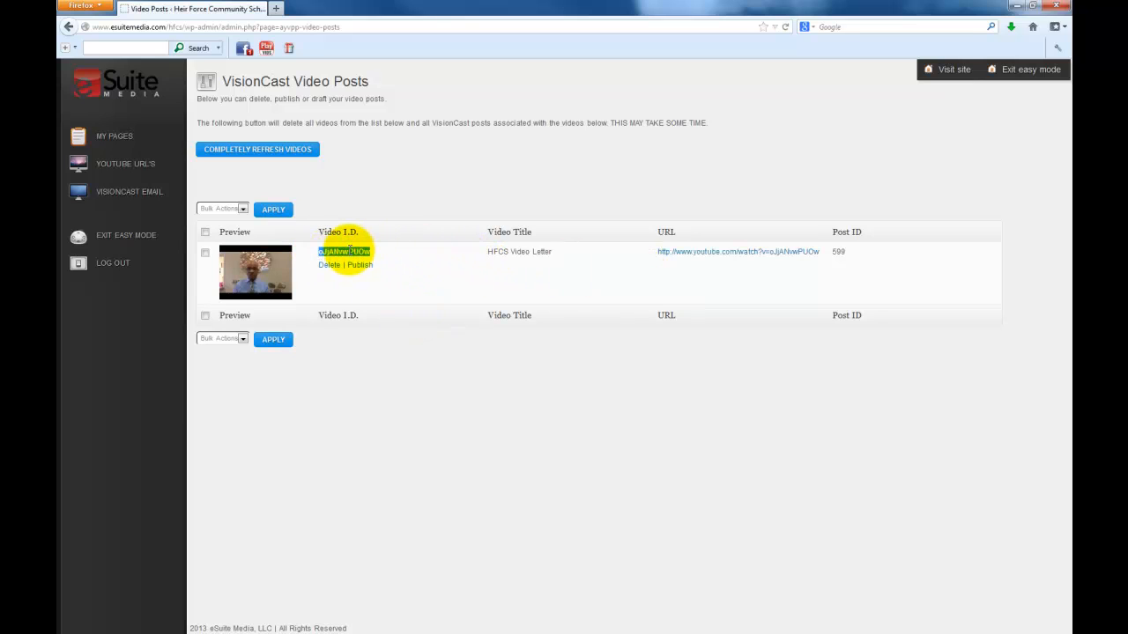
pyautogui.rightClick(349, 252)
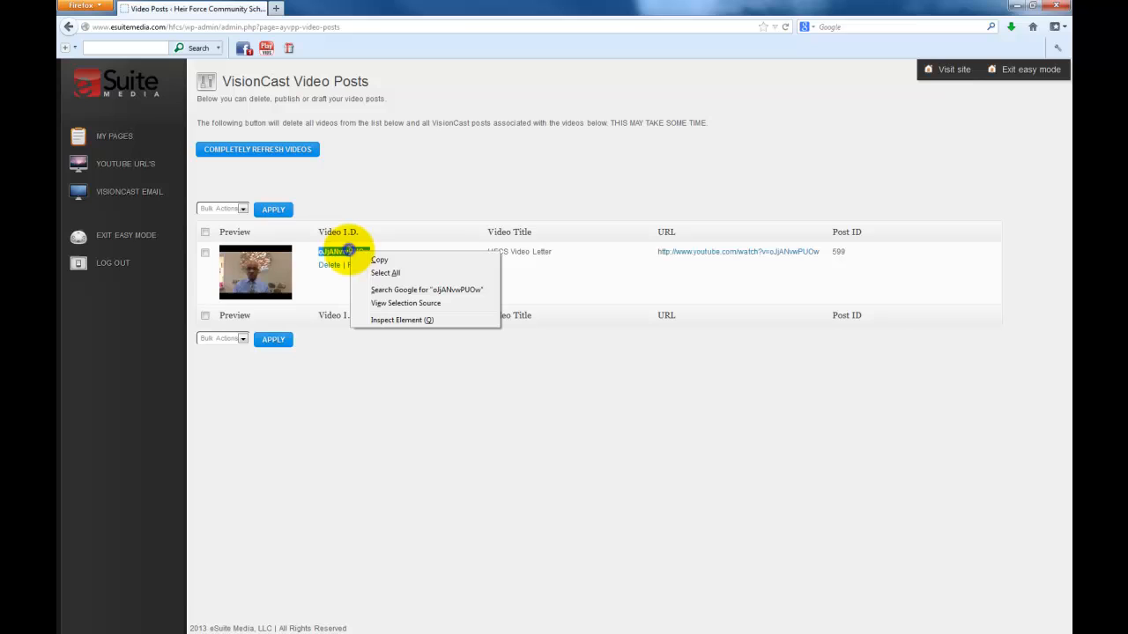
pyautogui.click(380, 261)
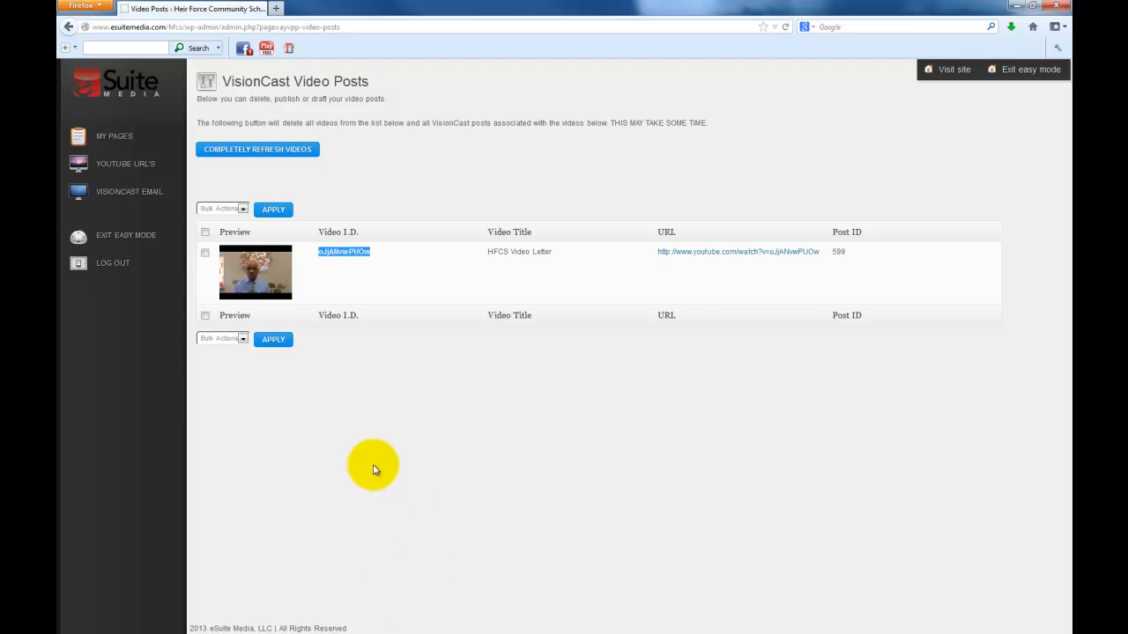
# Reopen Test 1 for editing, expand Video Options and enlarge the Video Embed code box
pyautogui.click(126, 141)
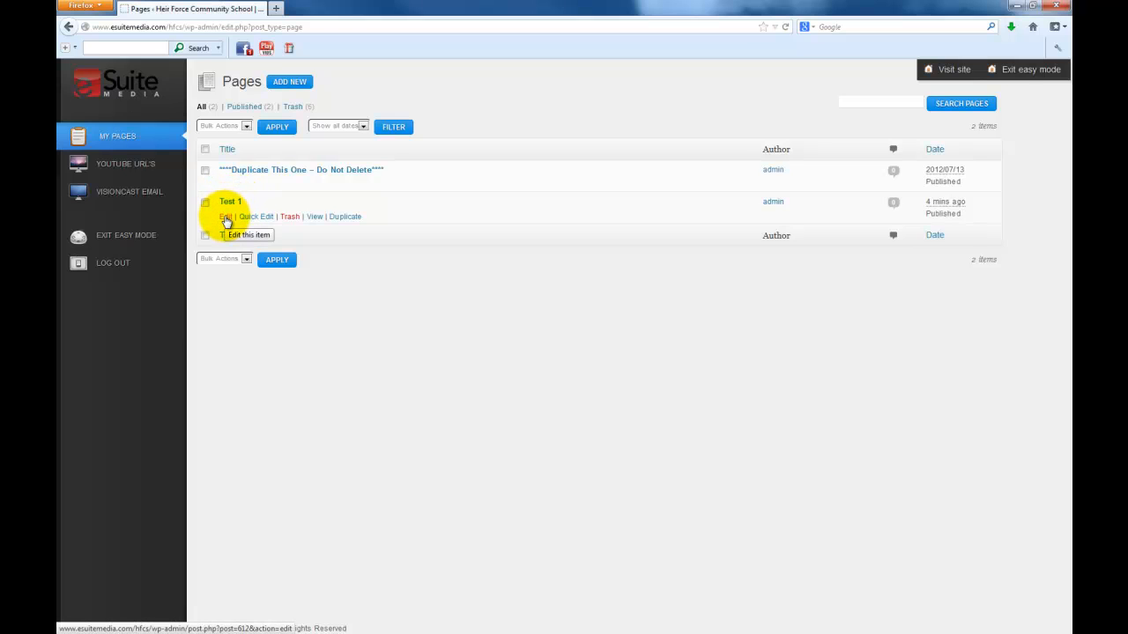
pyautogui.click(226, 218)
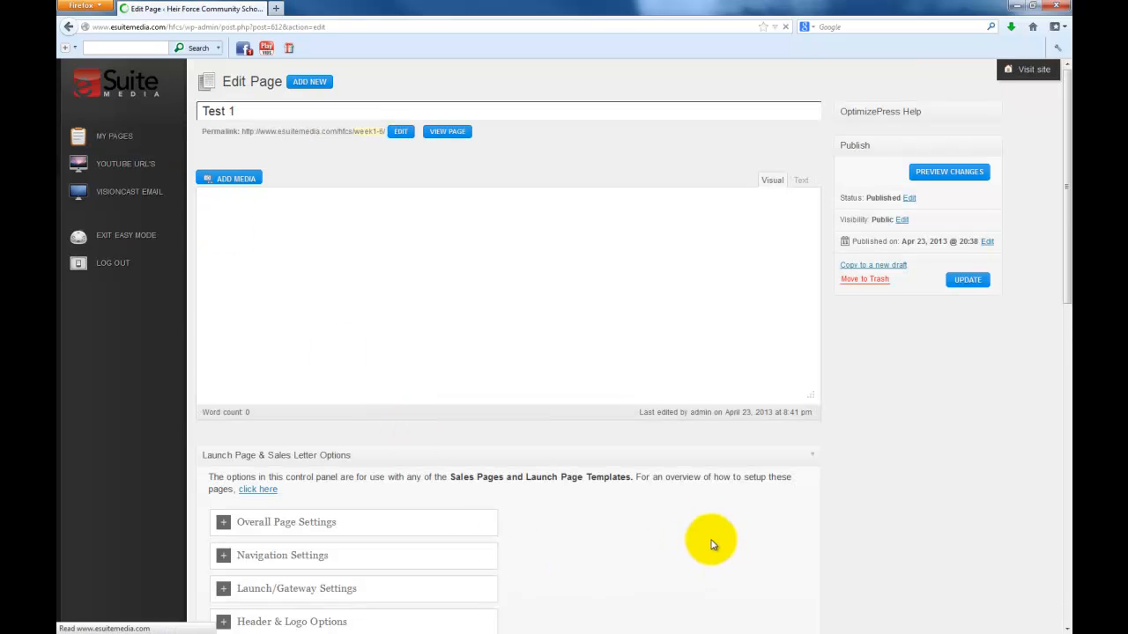
pyautogui.scroll(-5, 637, 516)
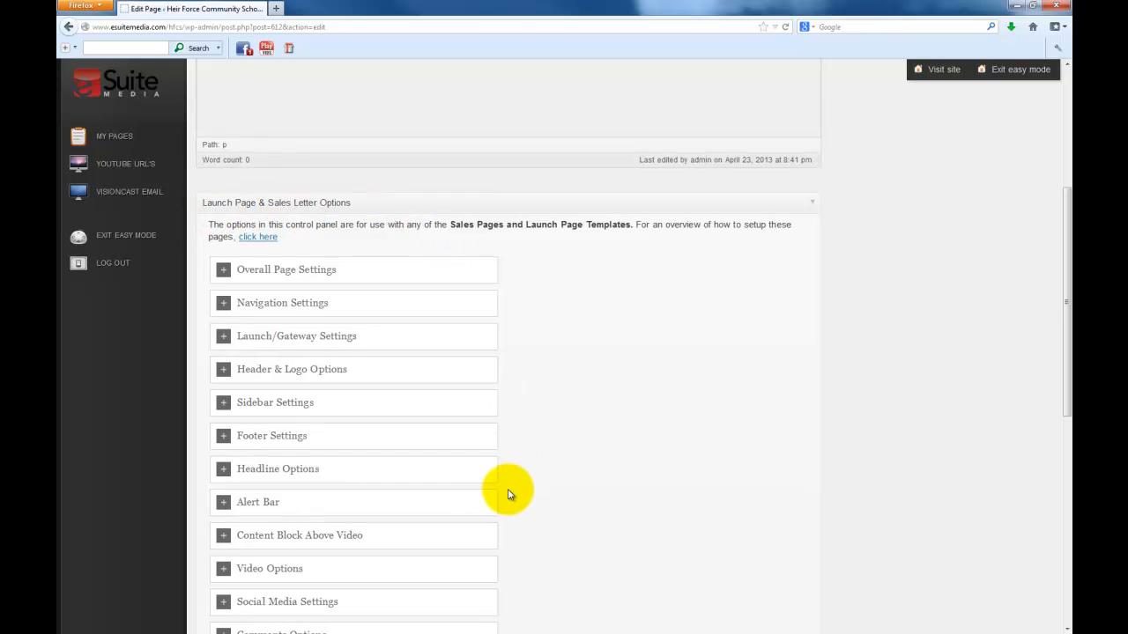
pyautogui.scroll(-3, 507, 495)
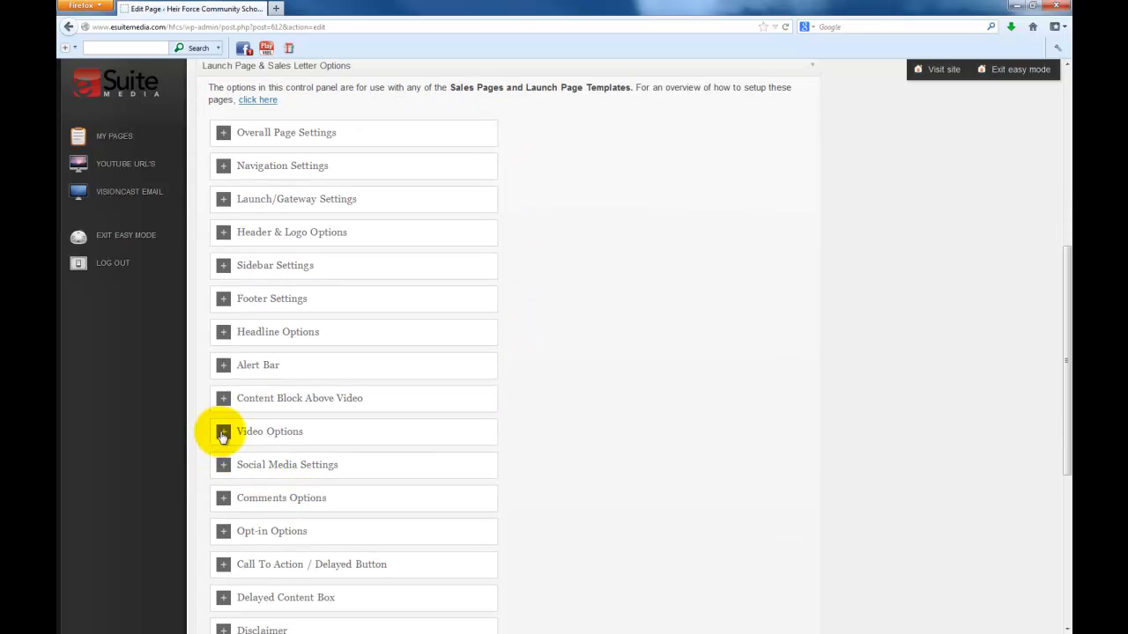
pyautogui.click(223, 435)
pyautogui.scroll(-6, 606, 564)
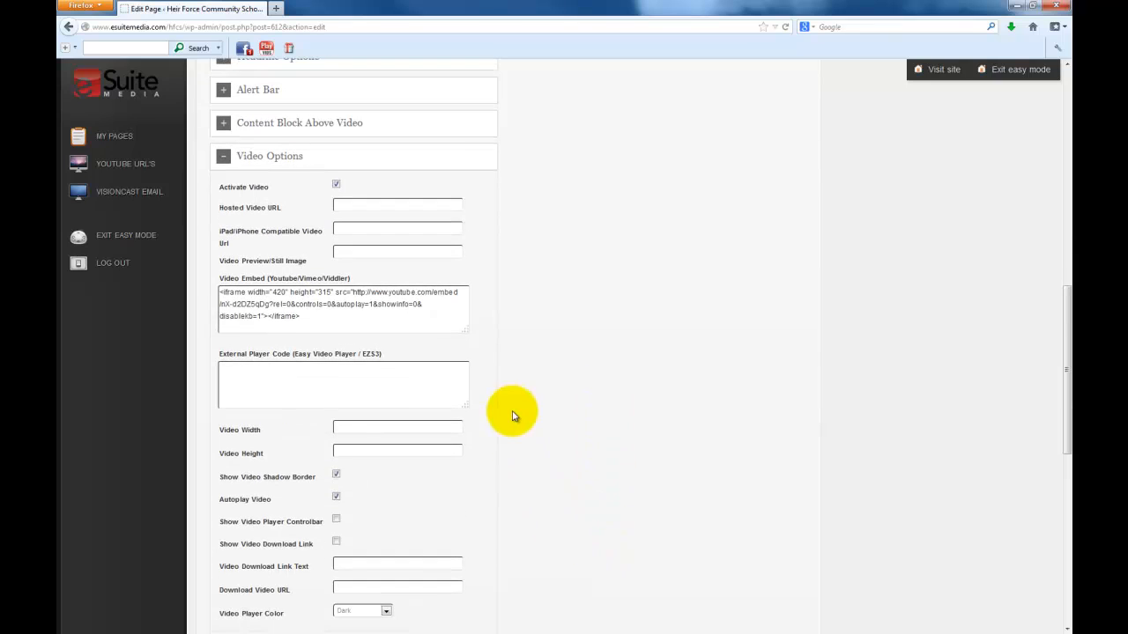
pyautogui.moveTo(466, 328); pyautogui.dragTo(637, 480)
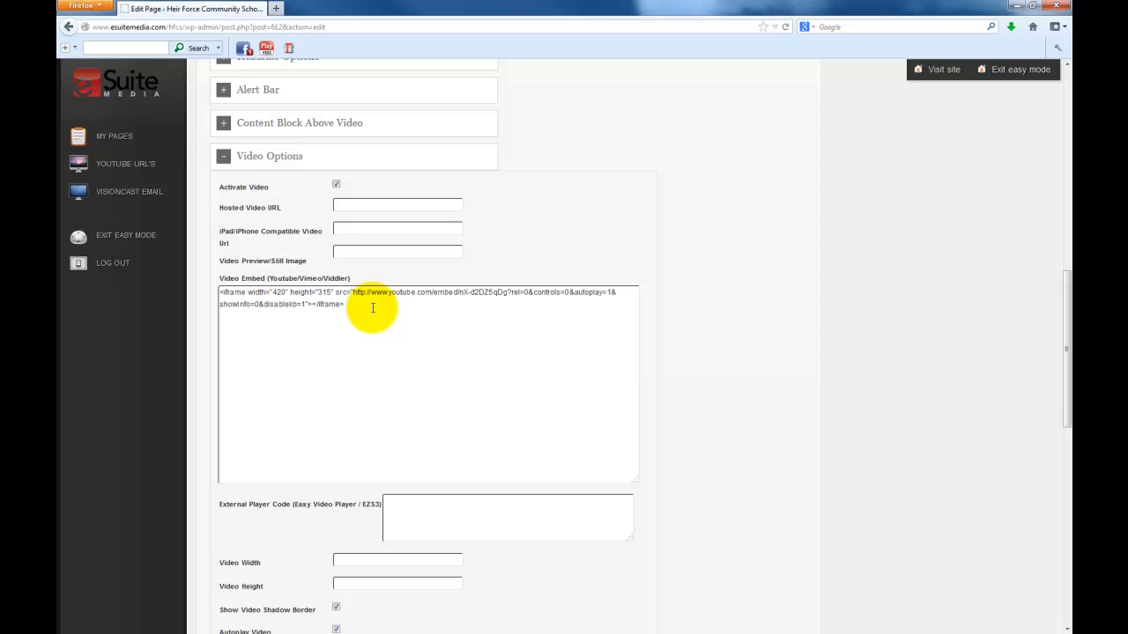
pyautogui.click(458, 293)
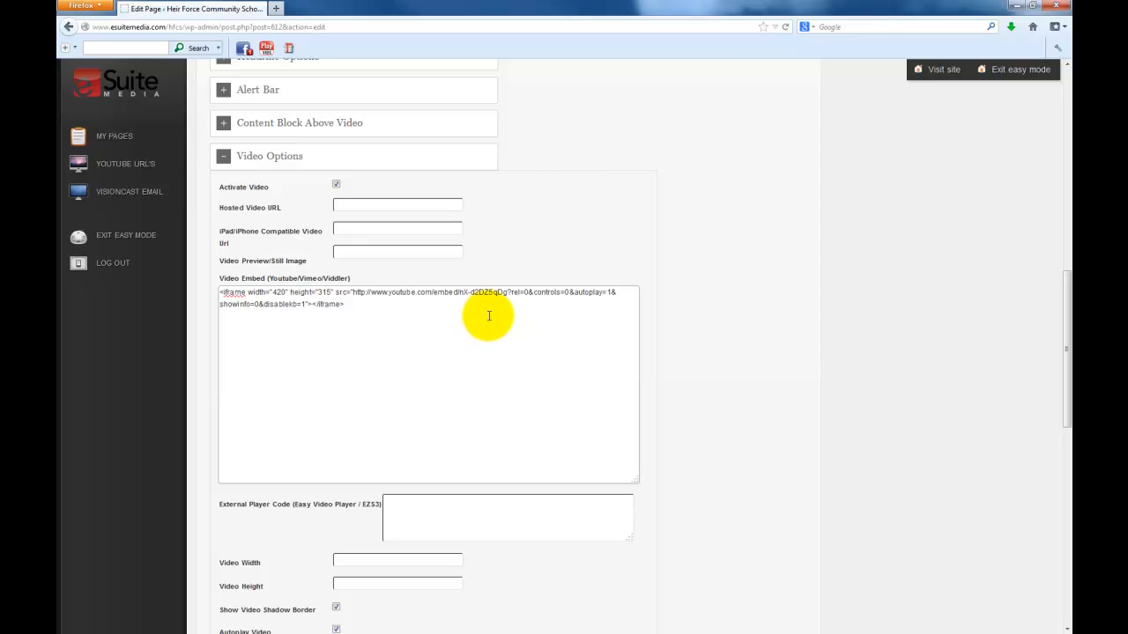
# Replace the video ID after embed/ in the embed code with the copied ID
pyautogui.hotkey('shift', 'Right')
pyautogui.hotkey('shift', 'Right')
pyautogui.hotkey('shift', 'Right')
pyautogui.hotkey('shift', 'Right')
pyautogui.hotkey('shift', 'Right')
pyautogui.hotkey('shift', 'Right')
pyautogui.hotkey('shift', 'Right')
pyautogui.hotkey('shift', 'Right')
pyautogui.hotkey('shift', 'Right')
pyautogui.hotkey('shift', 'Right')
pyautogui.hotkey('shift', 'Right')
pyautogui.hotkey('shift', 'Right')
pyautogui.hotkey('shift', 'Left')
pyautogui.hotkey('ctrl', 'v')
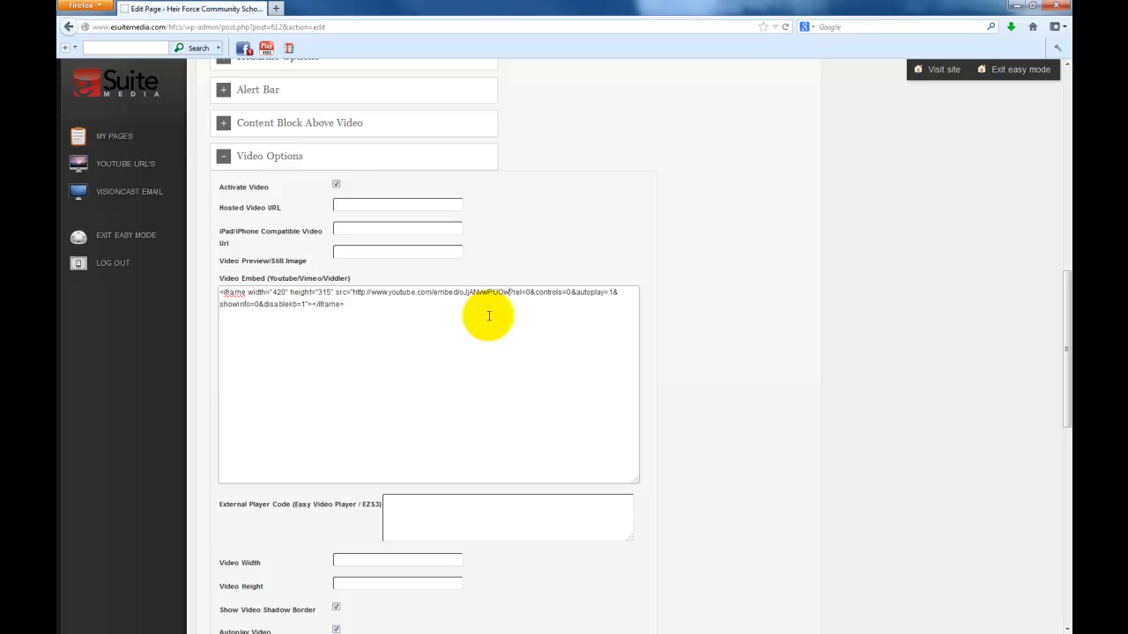
# Update the Test 1 page to save the change
pyautogui.scroll(3, 837, 472)
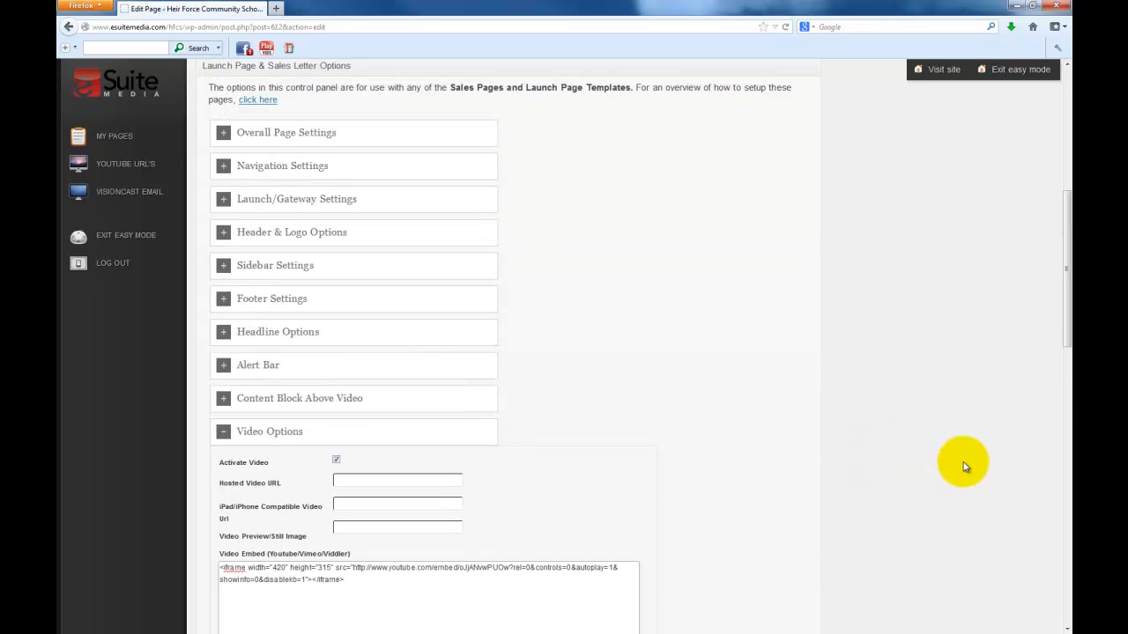
pyautogui.scroll(3, 1042, 178)
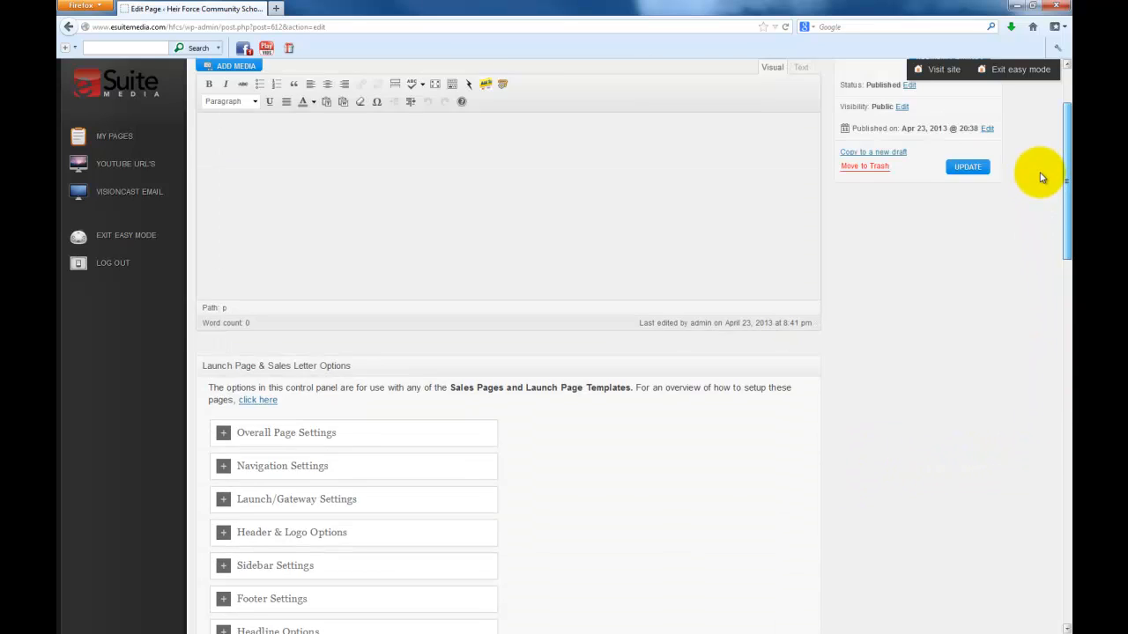
pyautogui.scroll(1, 1042, 178)
pyautogui.click(967, 280)
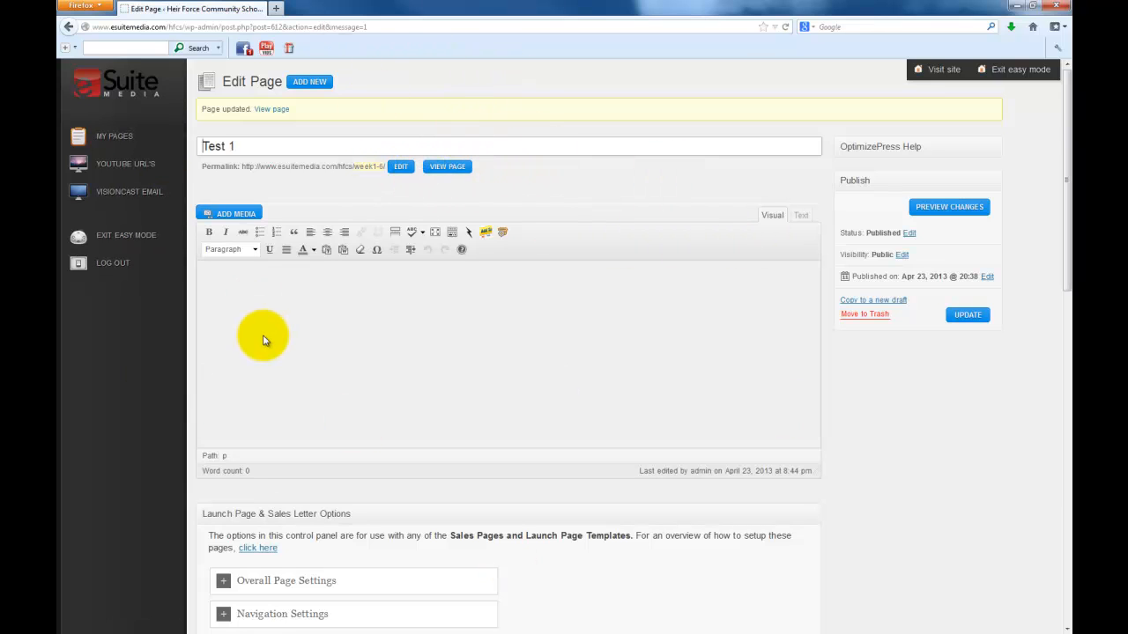
# Open the live Test 1 page in a new tab
pyautogui.rightClick(448, 170)
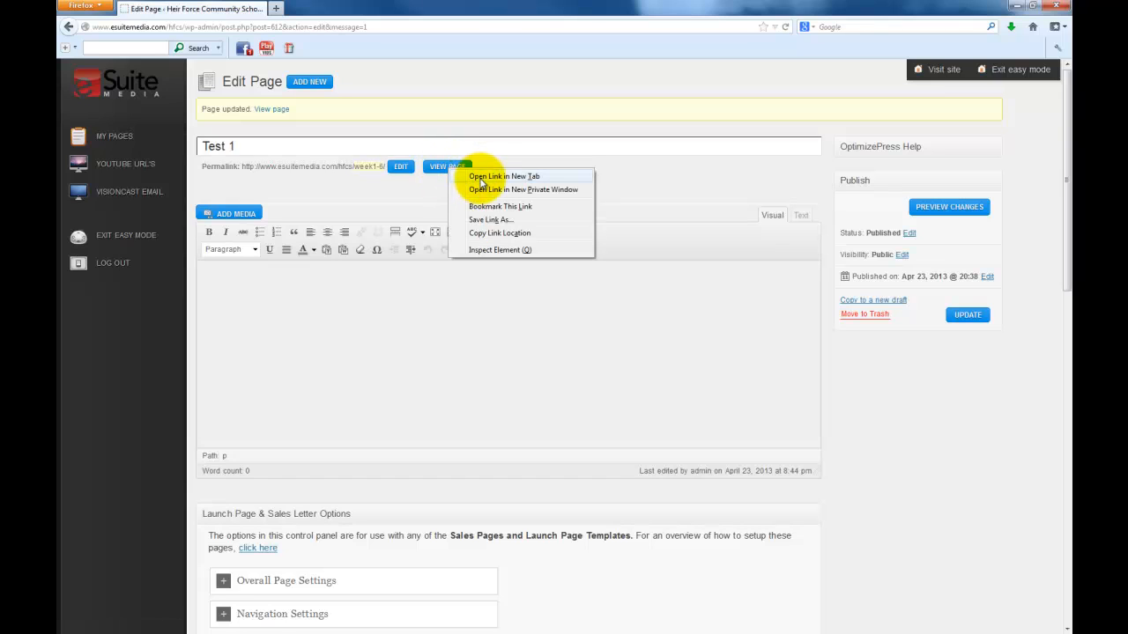
pyautogui.click(480, 179)
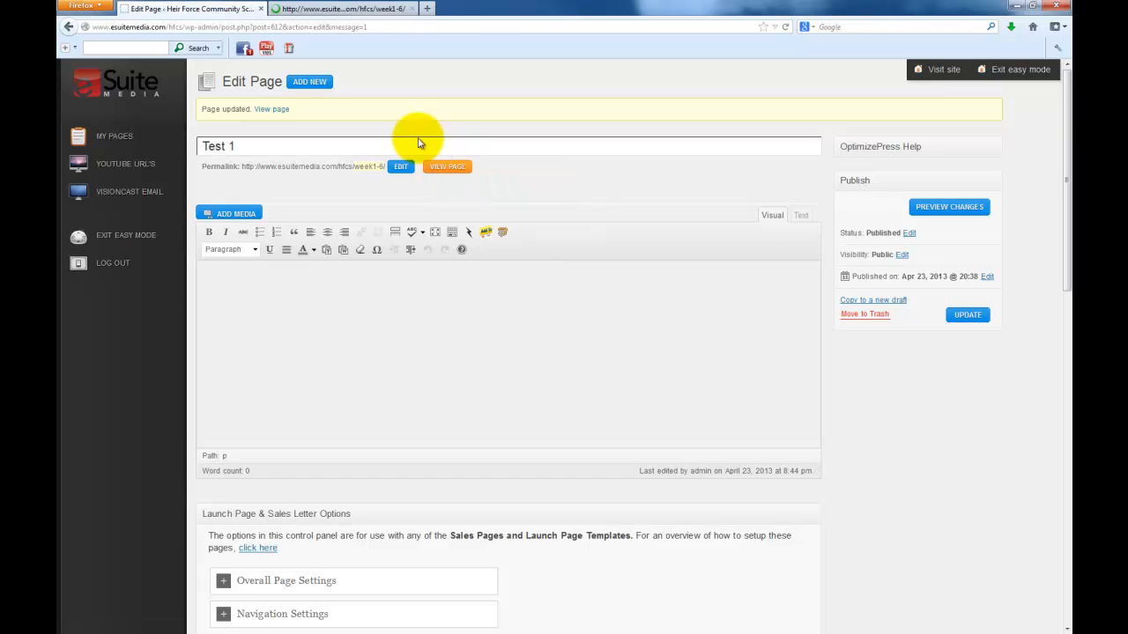
pyautogui.click(348, 11)
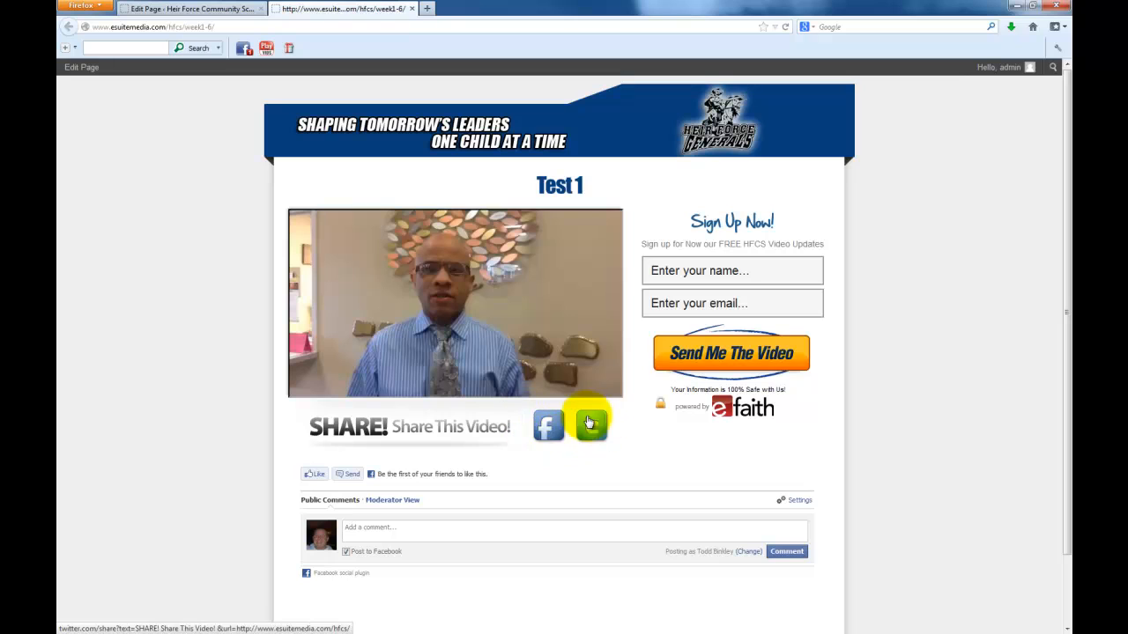
# Check the embedded video and try the sign-up form's name and email fields
pyautogui.click(379, 527)
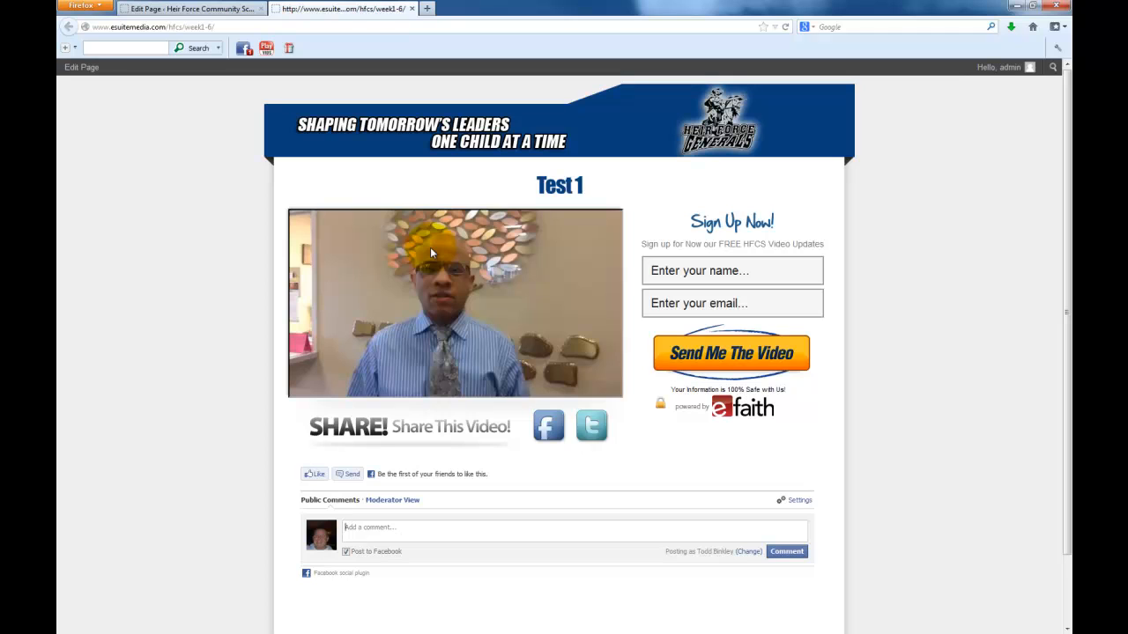
pyautogui.click(685, 271)
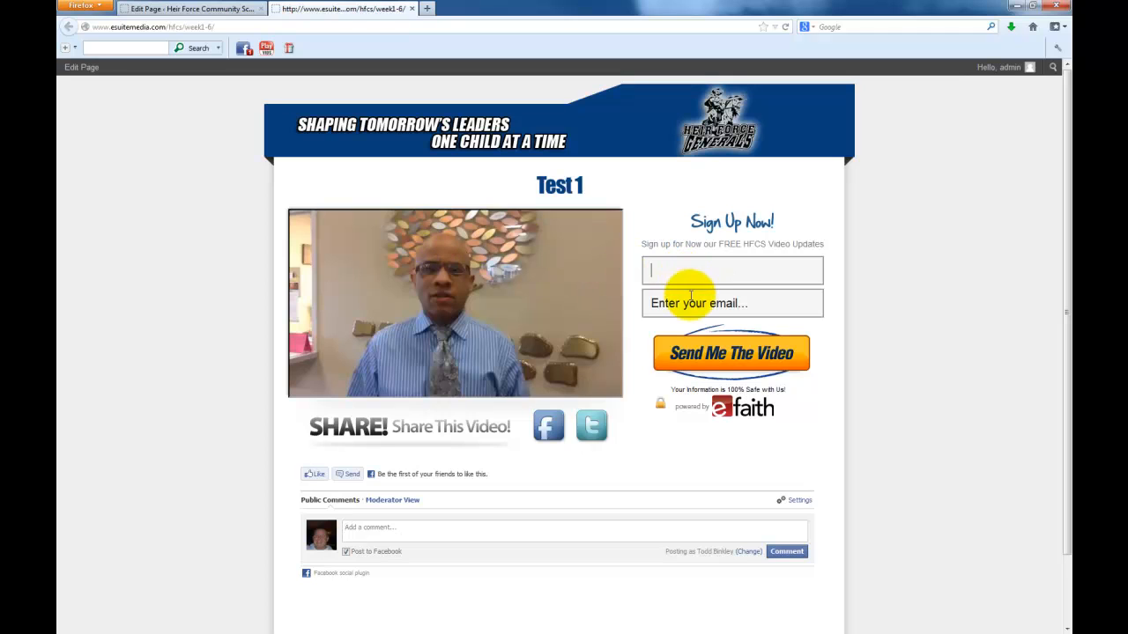
pyautogui.click(698, 301)
pyautogui.click(710, 278)
pyautogui.click(705, 307)
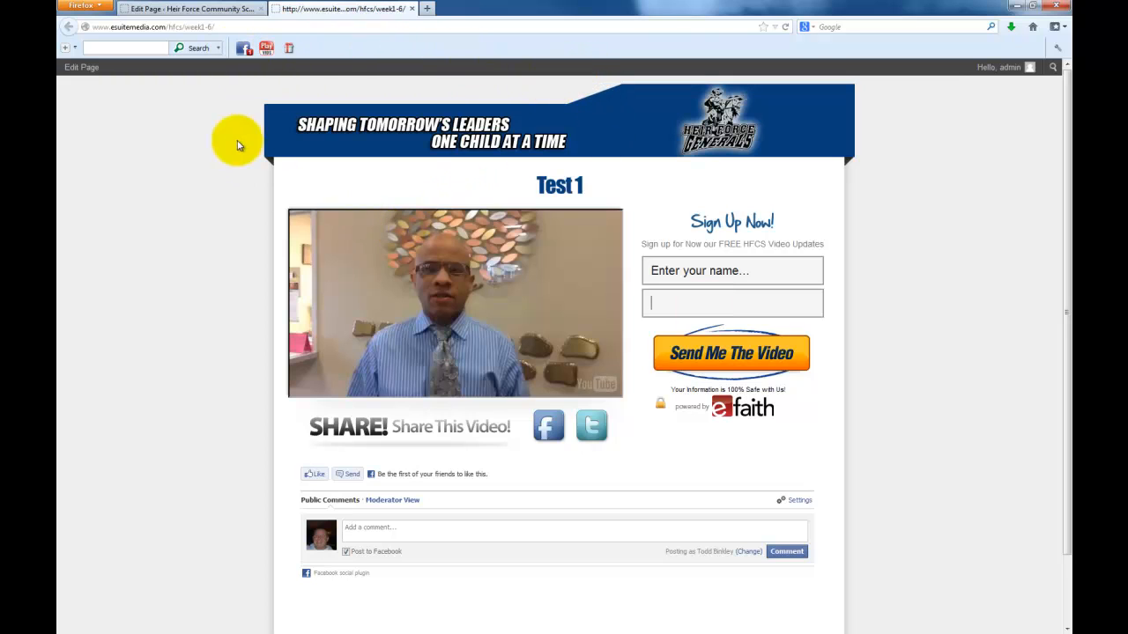
pyautogui.click(106, 26)
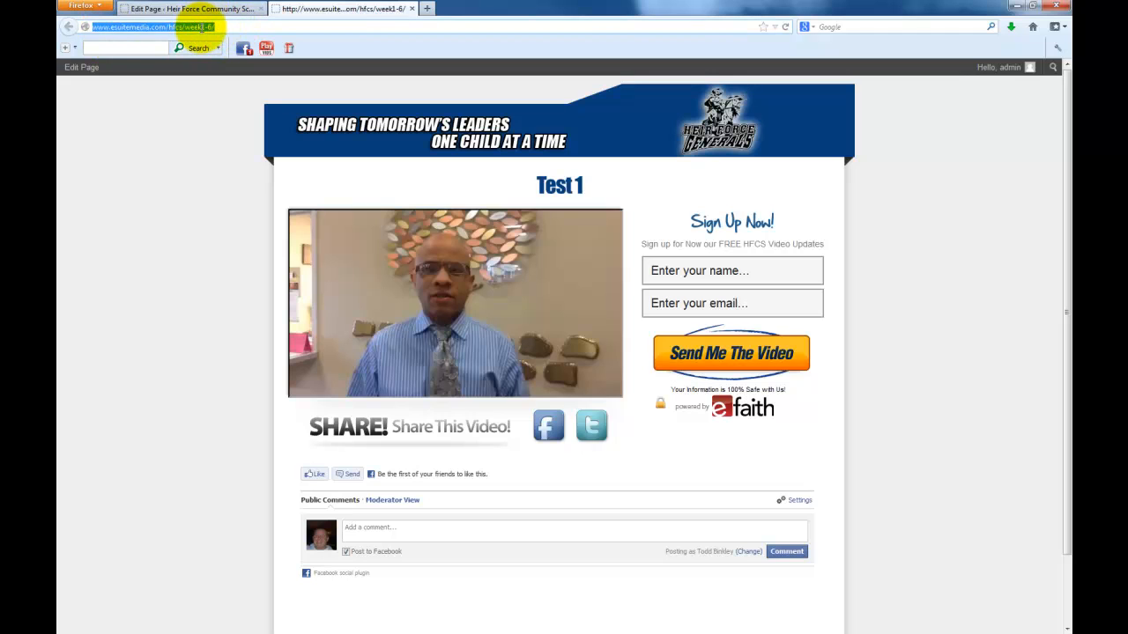
# Copy the landing page address esuitemedia.com/hfcs/week1-6 and return to the Edit Page tab
pyautogui.click(224, 28)
pyautogui.moveTo(231, 27); pyautogui.dragTo(86, 27)
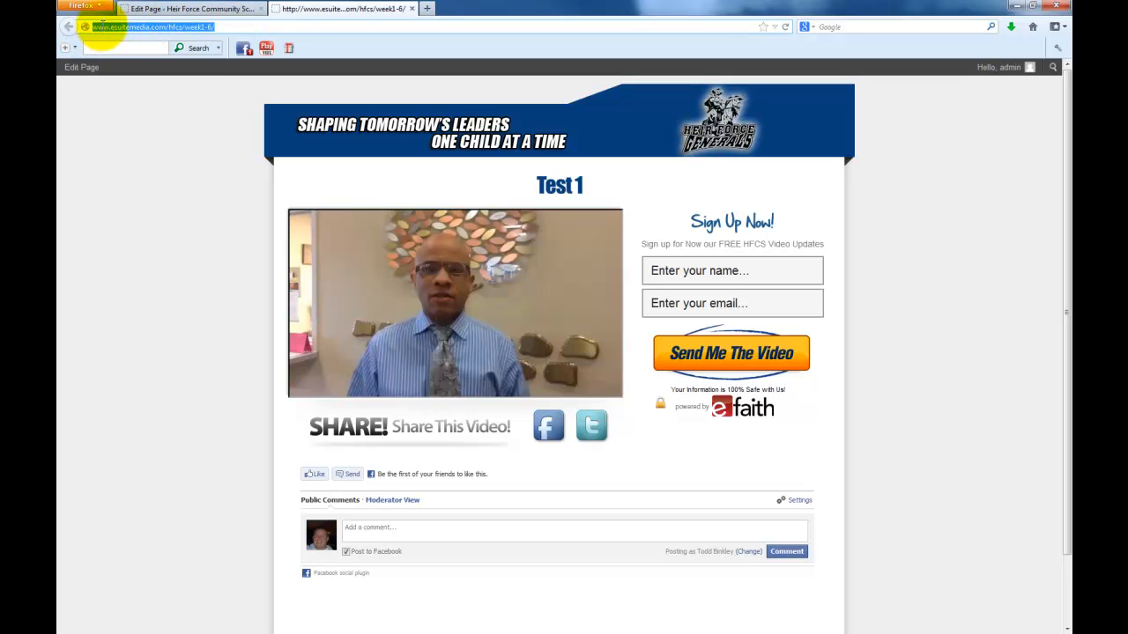
pyautogui.rightClick(119, 26)
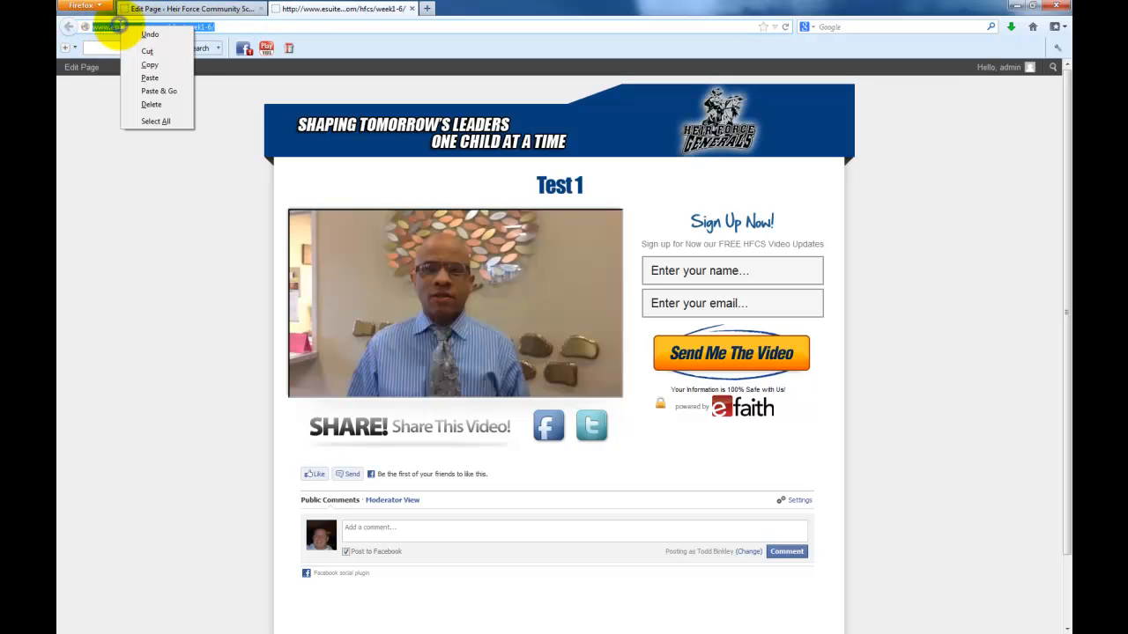
pyautogui.click(150, 66)
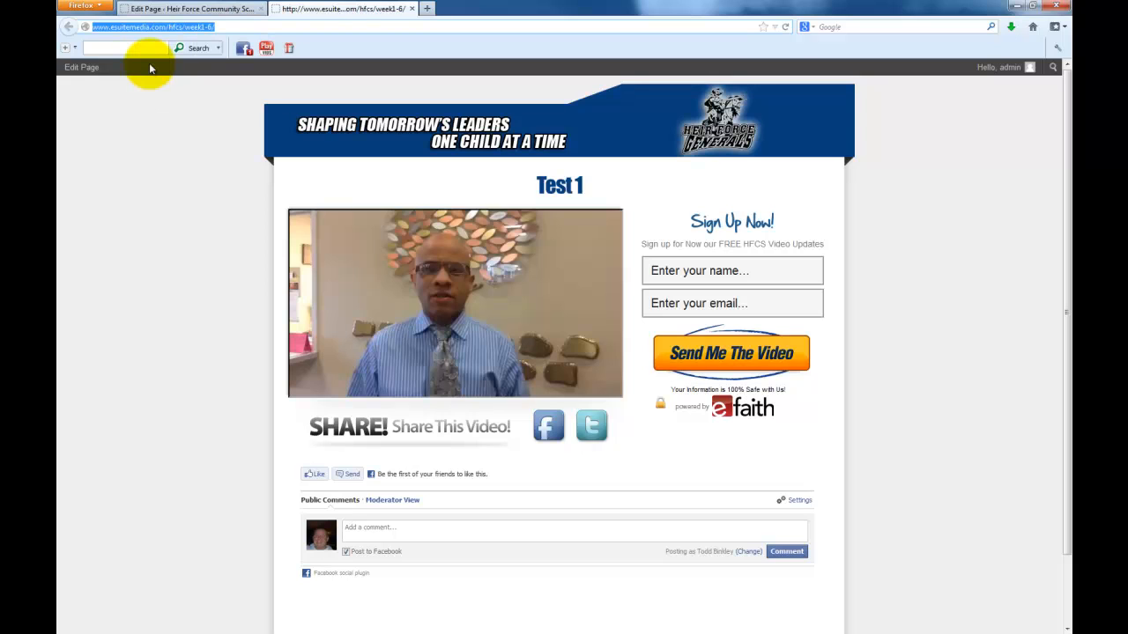
pyautogui.click(185, 8)
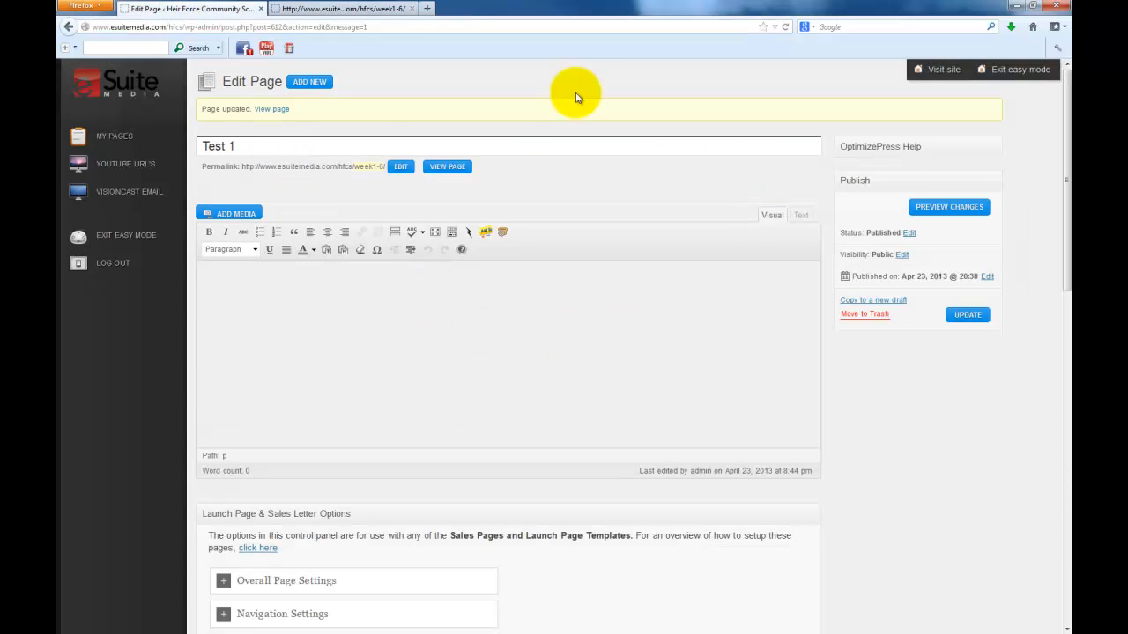
# Create a new VisionCast email campaign with the HFCS Parents list as recipients
pyautogui.click(123, 193)
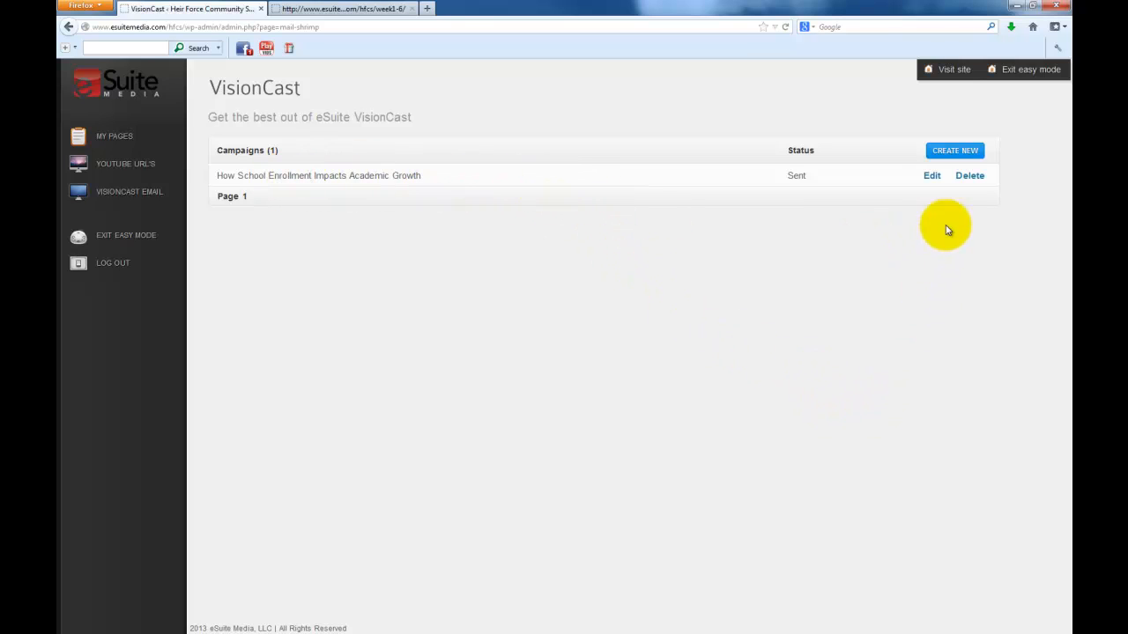
pyautogui.click(952, 152)
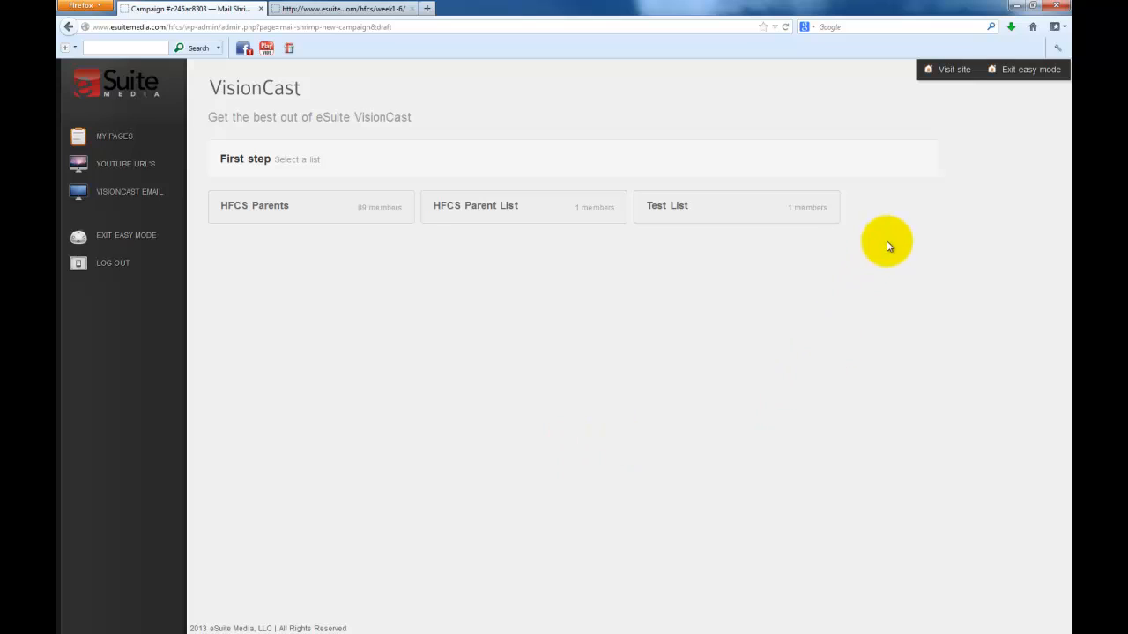
pyautogui.click(797, 211)
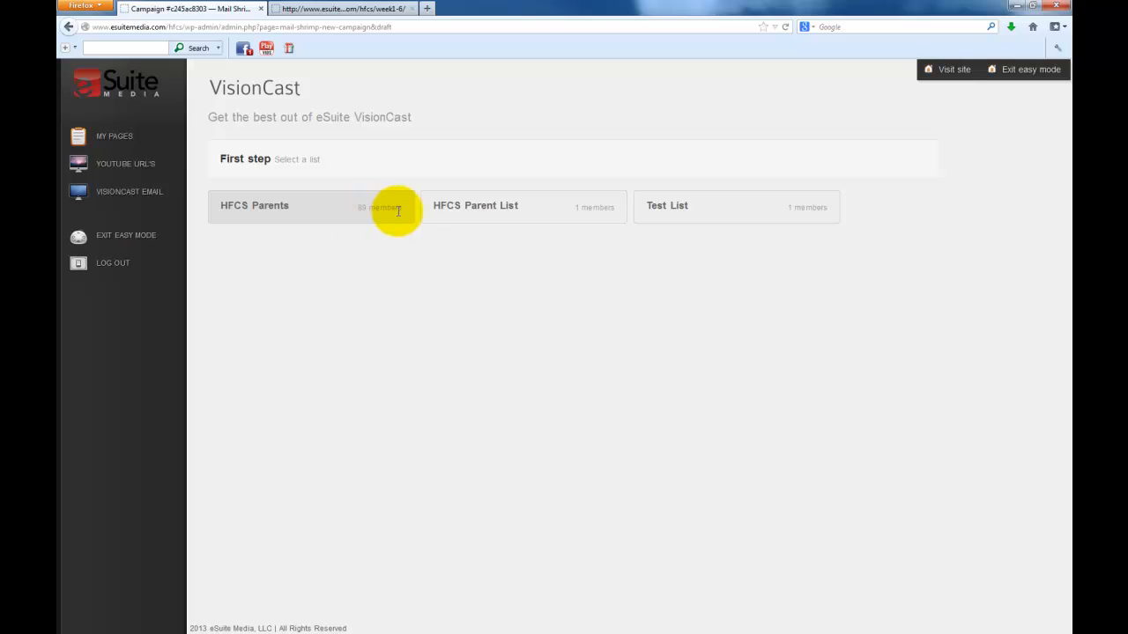
pyautogui.click(261, 213)
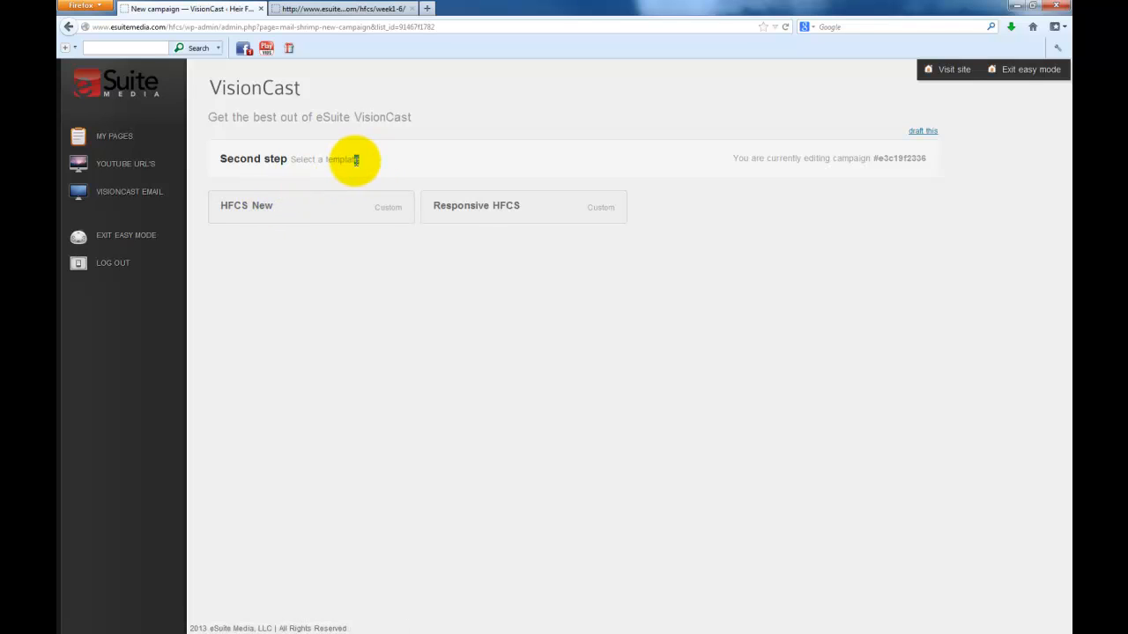
pyautogui.moveTo(360, 160); pyautogui.dragTo(290, 161)
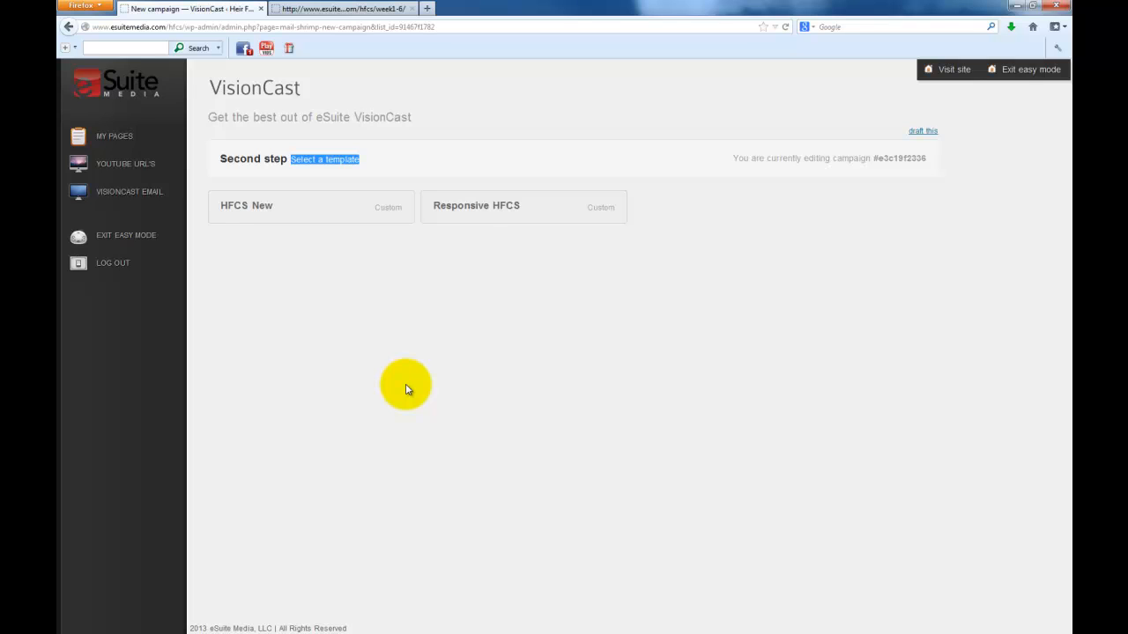
# Choose the HFCS New email template and name the campaign 'Test 1'
pyautogui.click(259, 212)
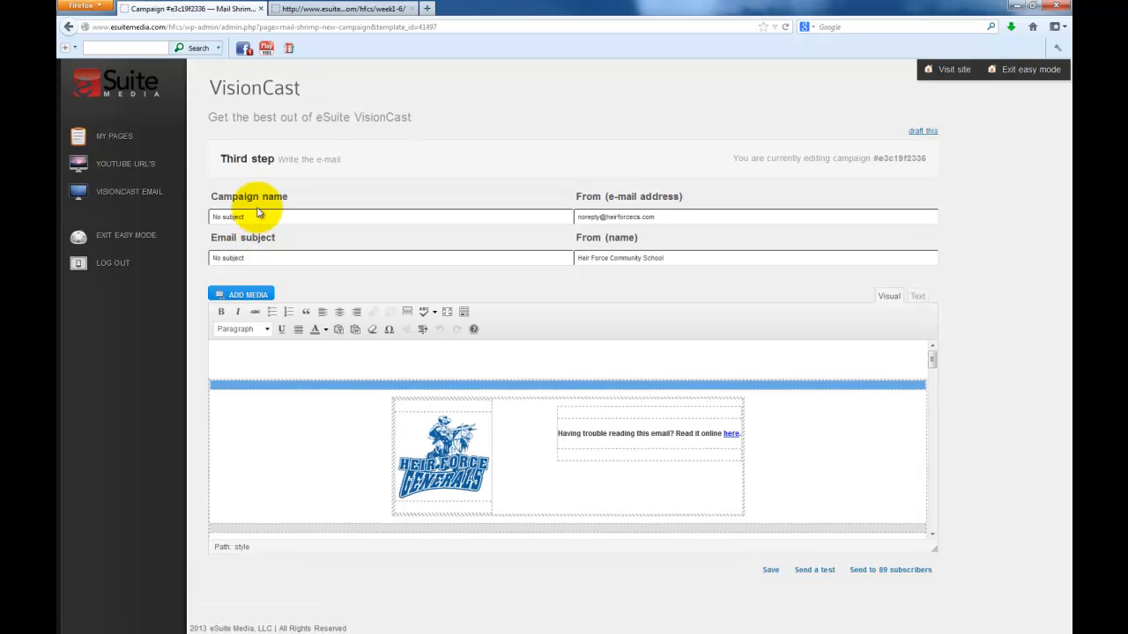
pyautogui.moveTo(259, 214); pyautogui.dragTo(151, 215)
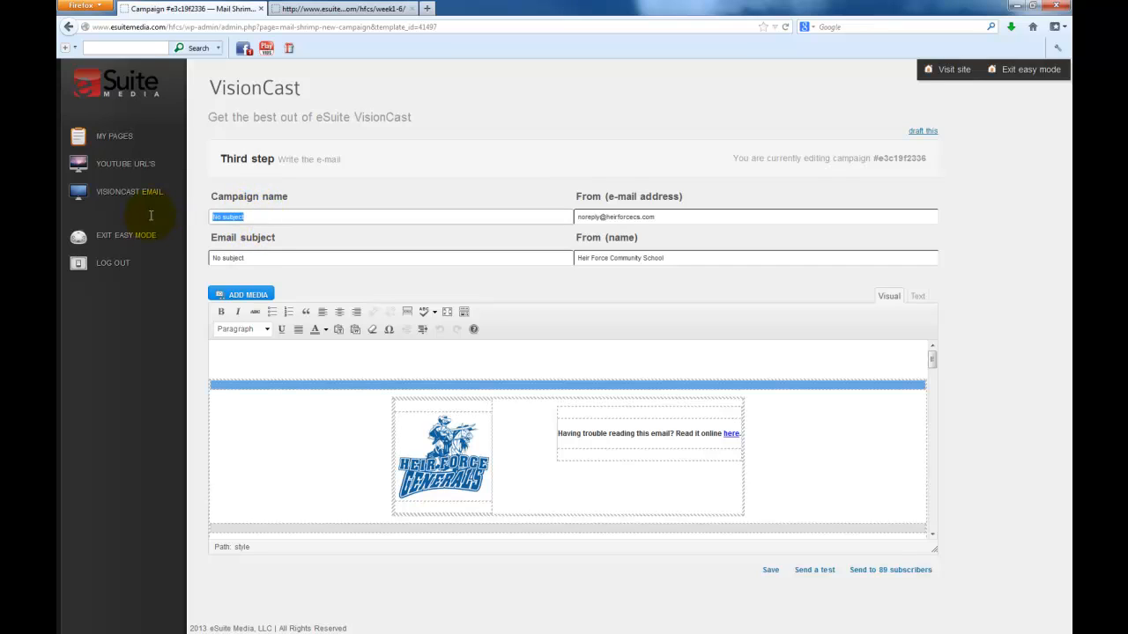
pyautogui.write('Test 1')
pyautogui.press('Tab')
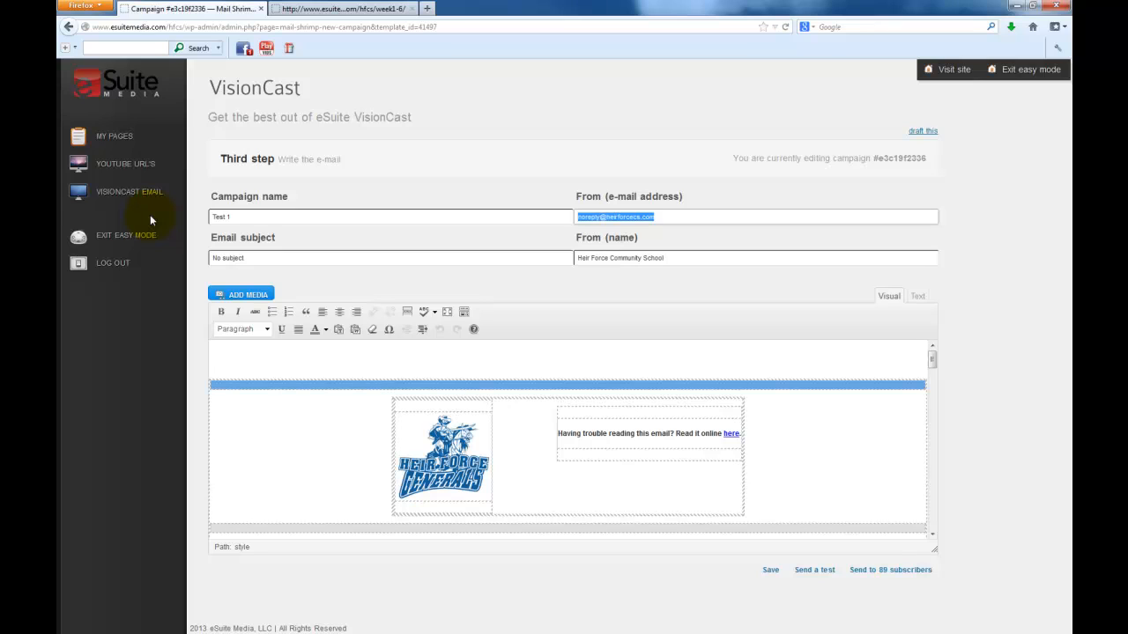
# Set the email subject to 'Test 1' and the sender name to 'VisionCast by eSuite Media'
pyautogui.click(254, 257)
pyautogui.moveTo(288, 256); pyautogui.dragTo(191, 256)
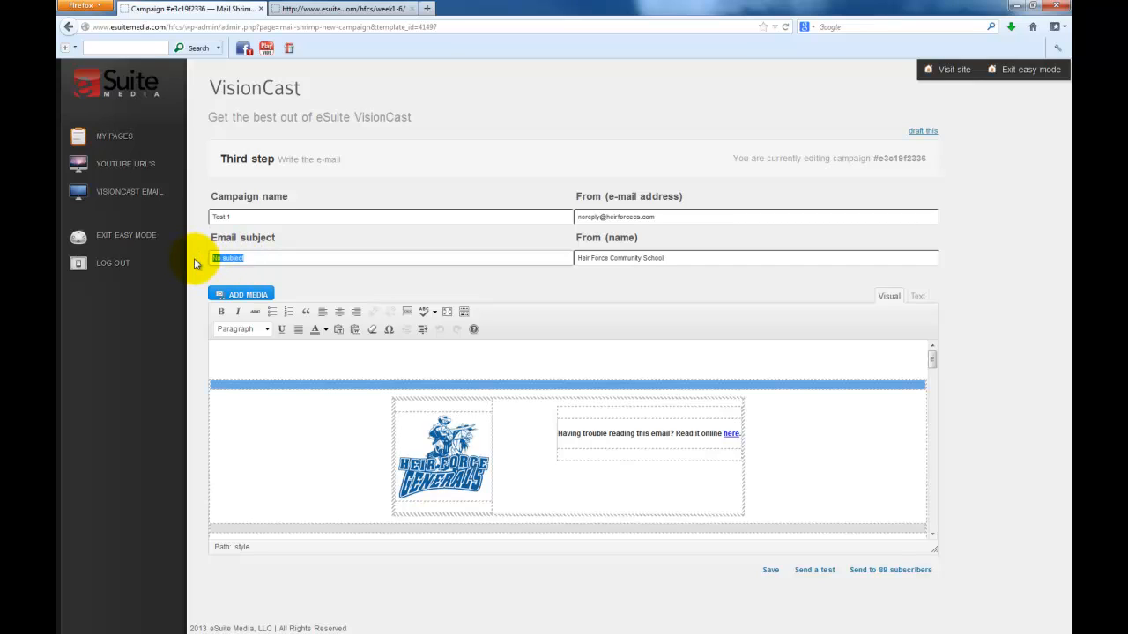
pyautogui.write('Test 1')
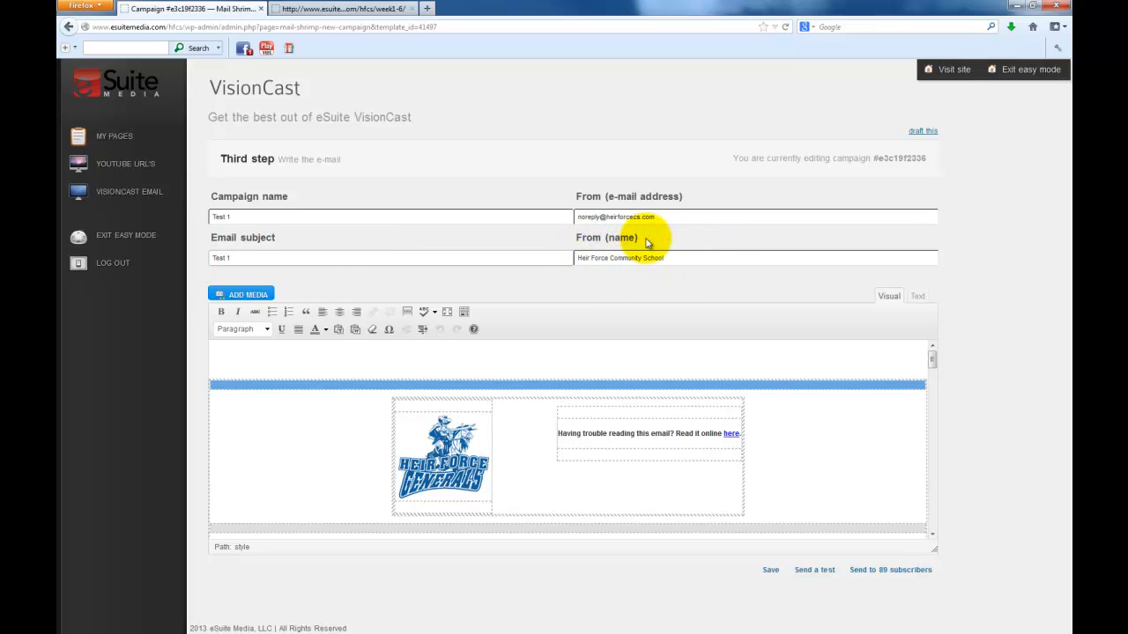
pyautogui.moveTo(573, 257); pyautogui.dragTo(683, 258)
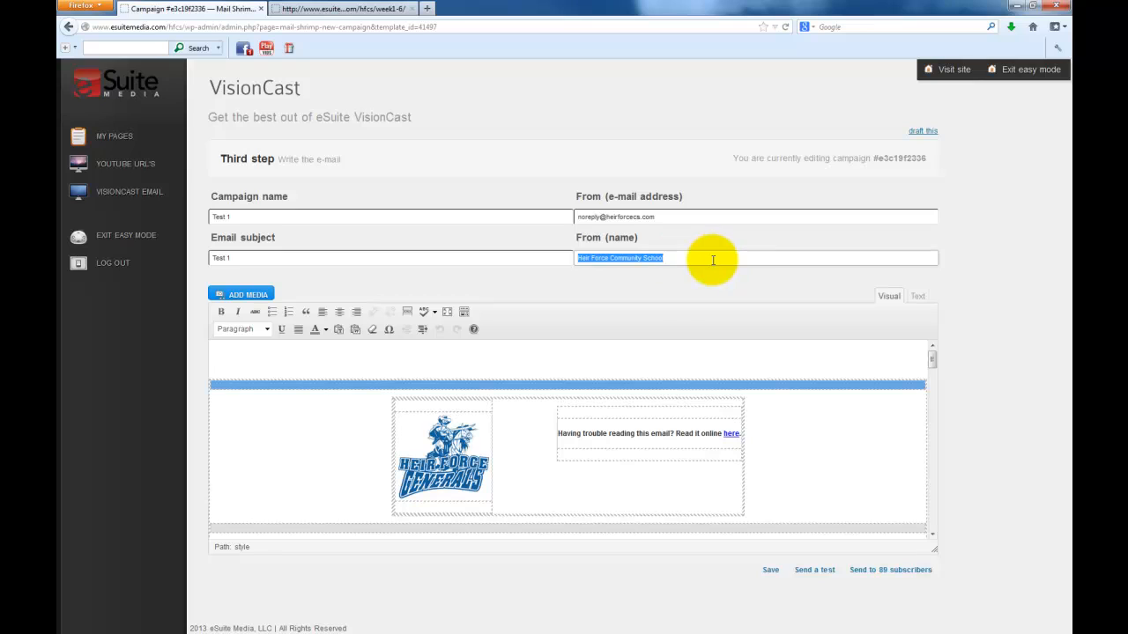
pyautogui.write('V')
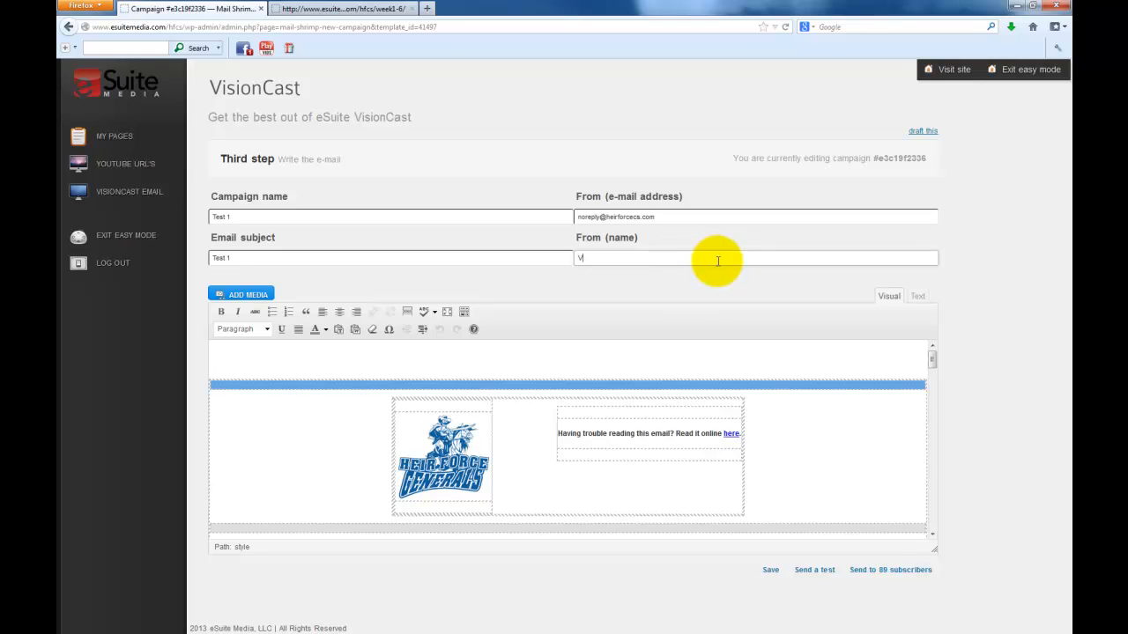
pyautogui.write('isionCast by eSuite Media')
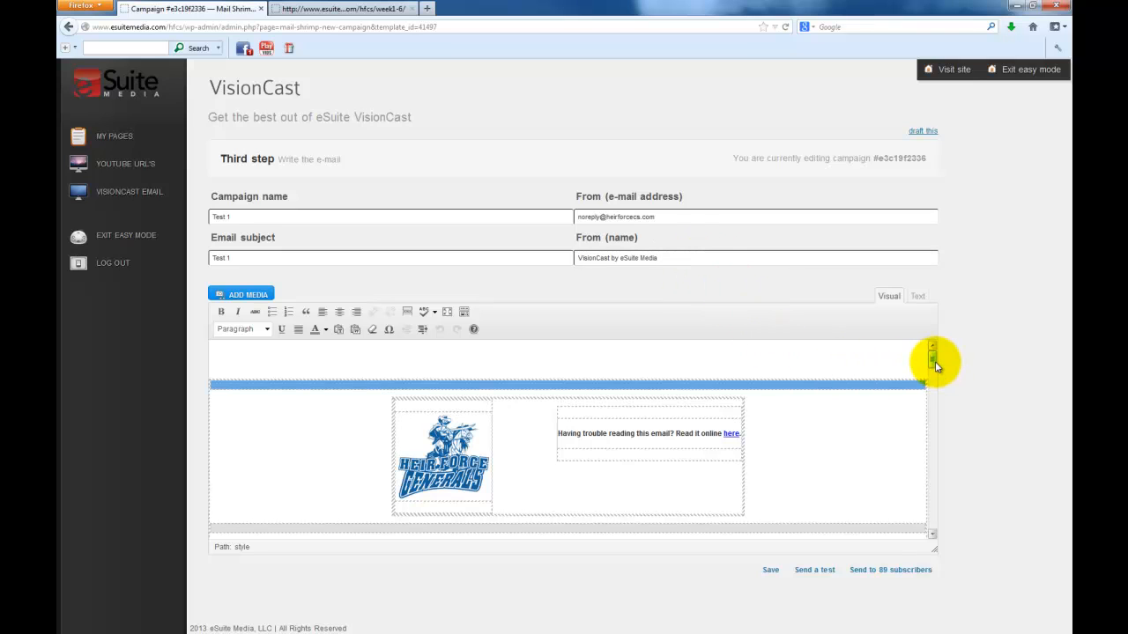
# Make the email editor slightly taller and scroll down to the parents' letter with the video image
pyautogui.moveTo(933, 360)
pyautogui.mouseDown()
pyautogui.moveTo(935, 384)
pyautogui.moveTo(936, 367)
pyautogui.mouseUp()
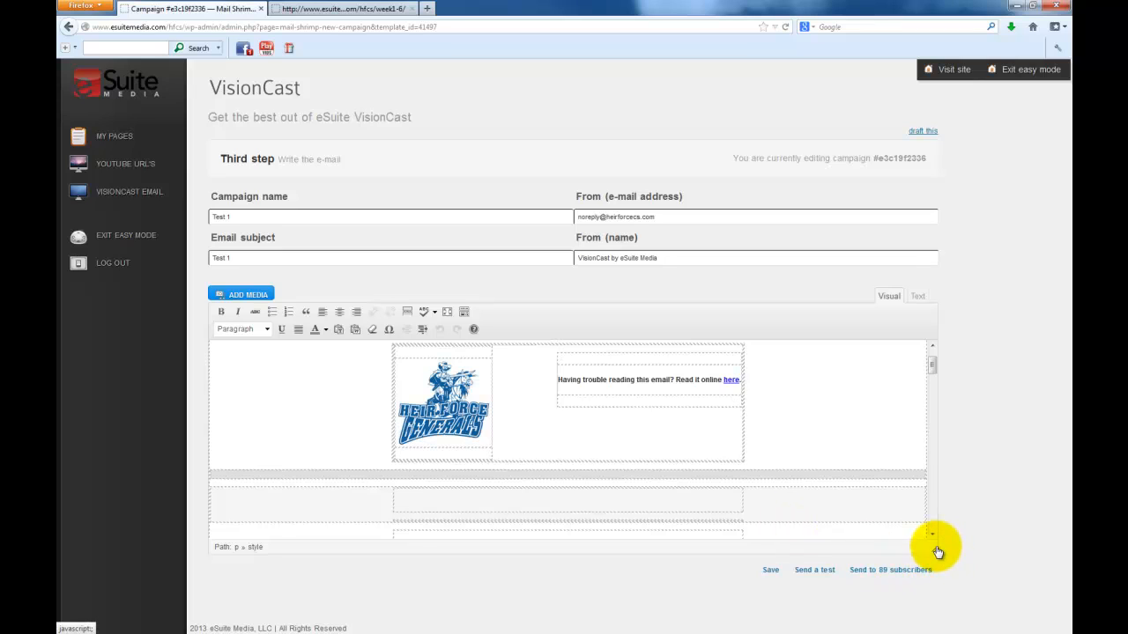
pyautogui.moveTo(935, 549); pyautogui.dragTo(964, 624)
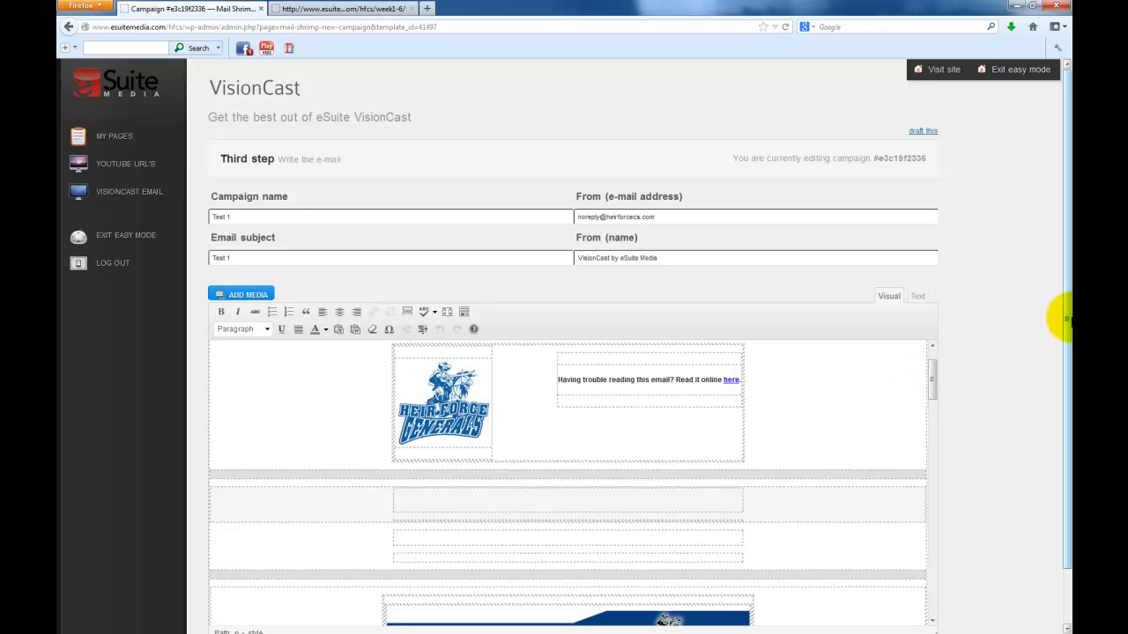
pyautogui.moveTo(1067, 319); pyautogui.dragTo(1057, 382)
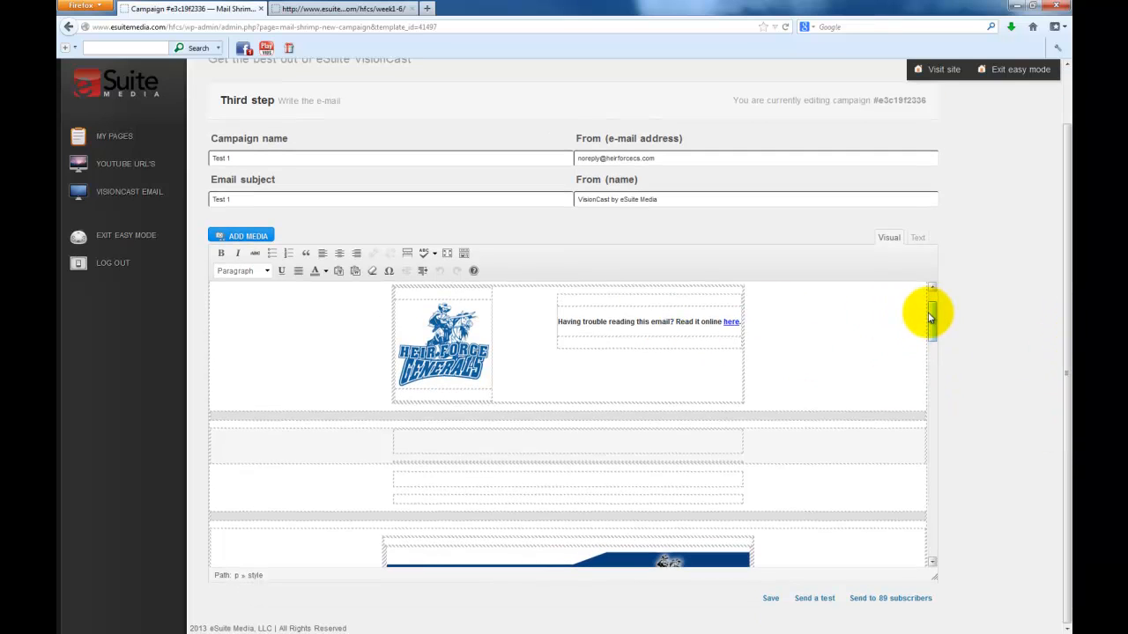
pyautogui.moveTo(930, 318); pyautogui.dragTo(931, 352)
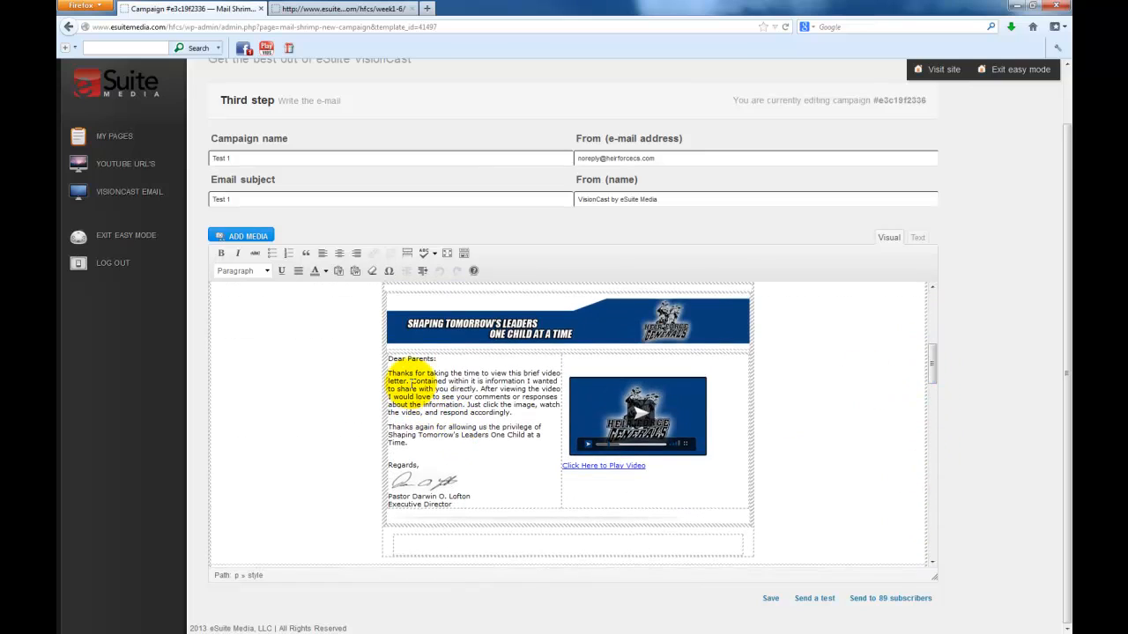
pyautogui.click(412, 377)
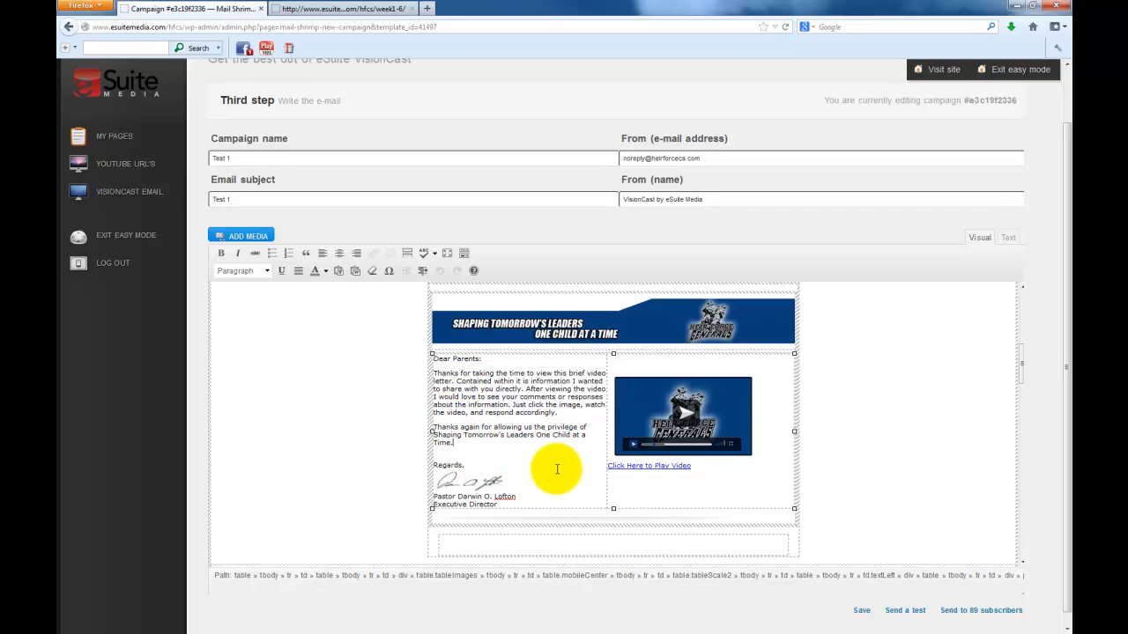
pyautogui.click(686, 419)
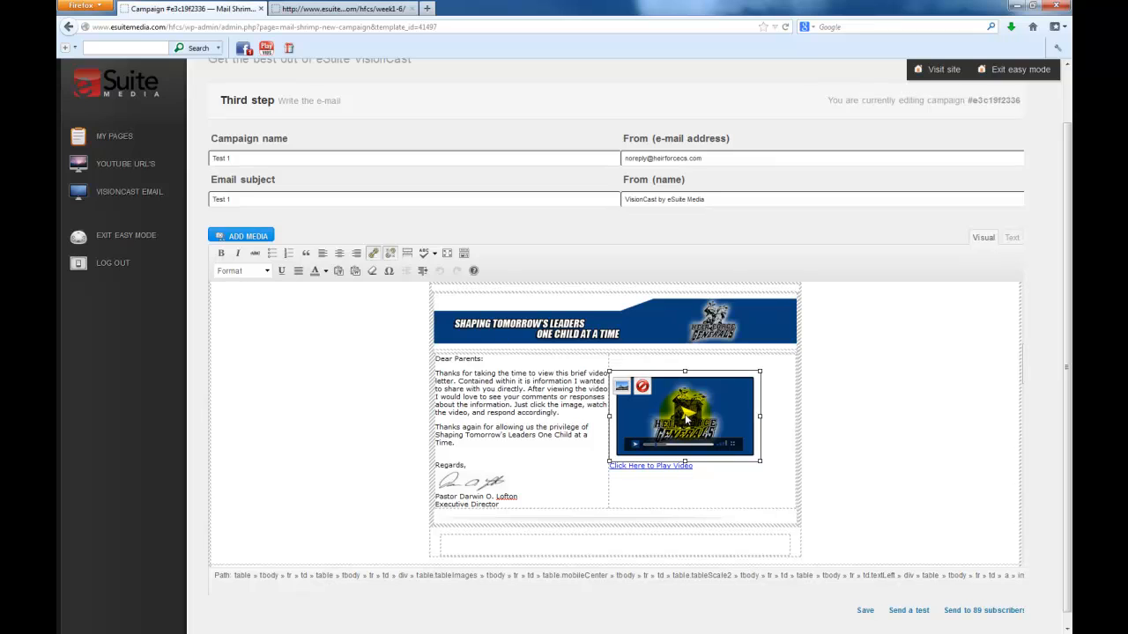
pyautogui.click(622, 389)
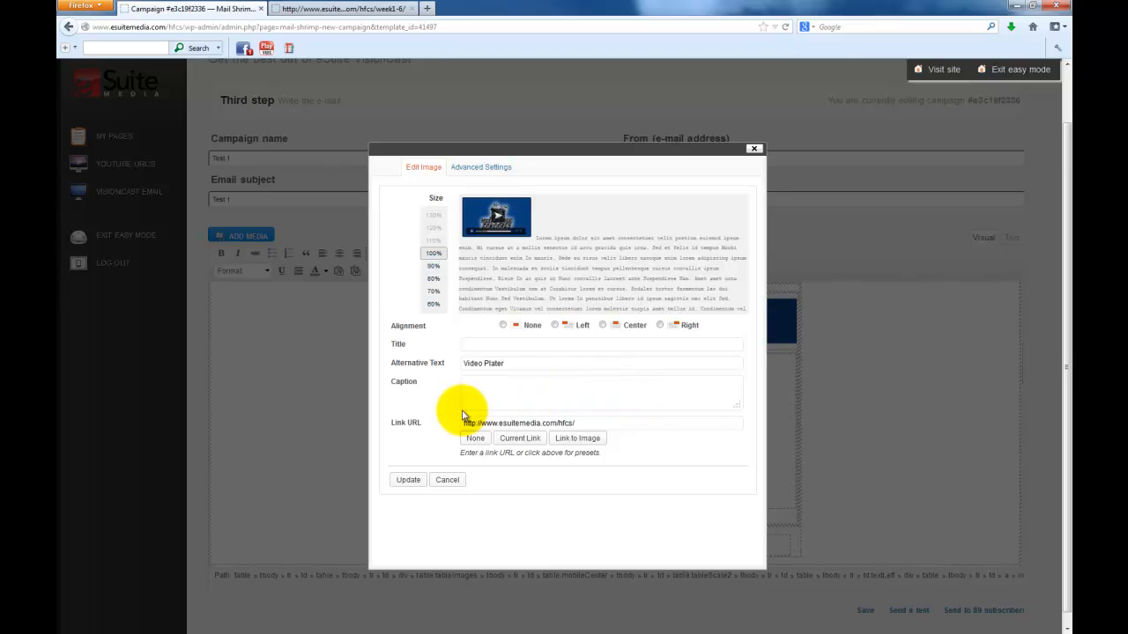
pyautogui.doubleClick(408, 425)
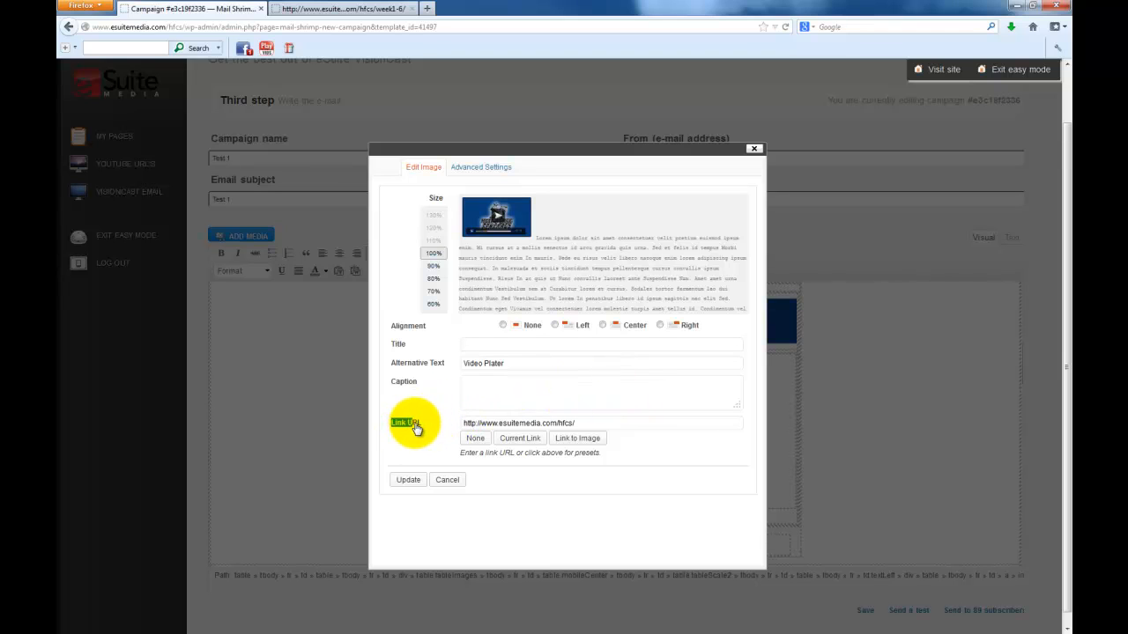
pyautogui.tripleClick(408, 425)
pyautogui.moveTo(590, 426); pyautogui.dragTo(433, 420)
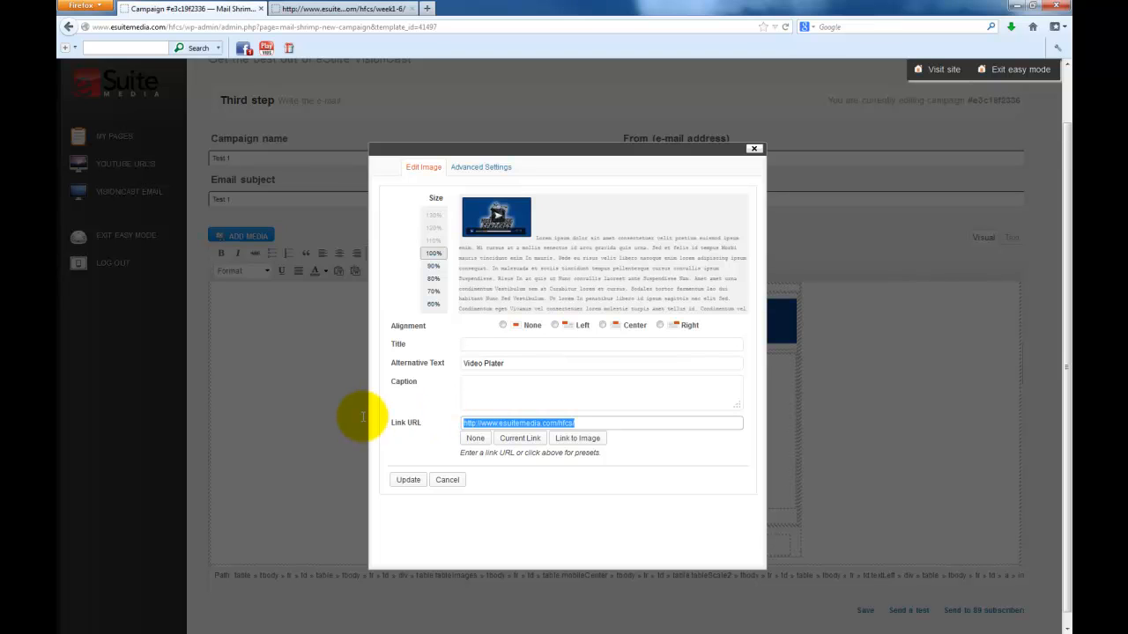
pyautogui.press('BackSpace')
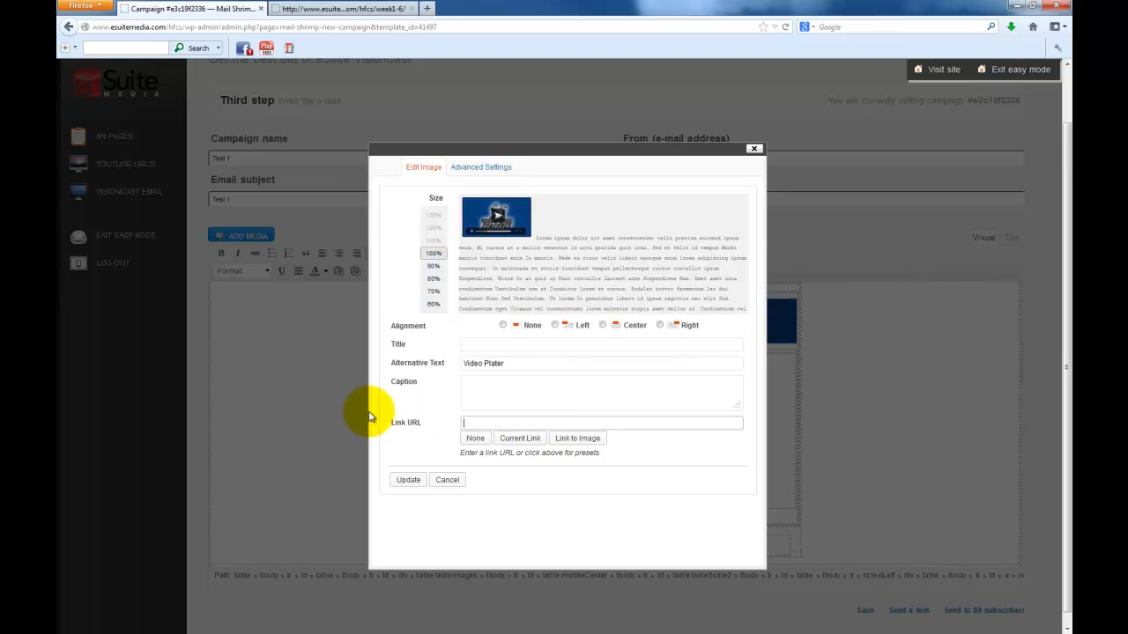
pyautogui.click(364, 11)
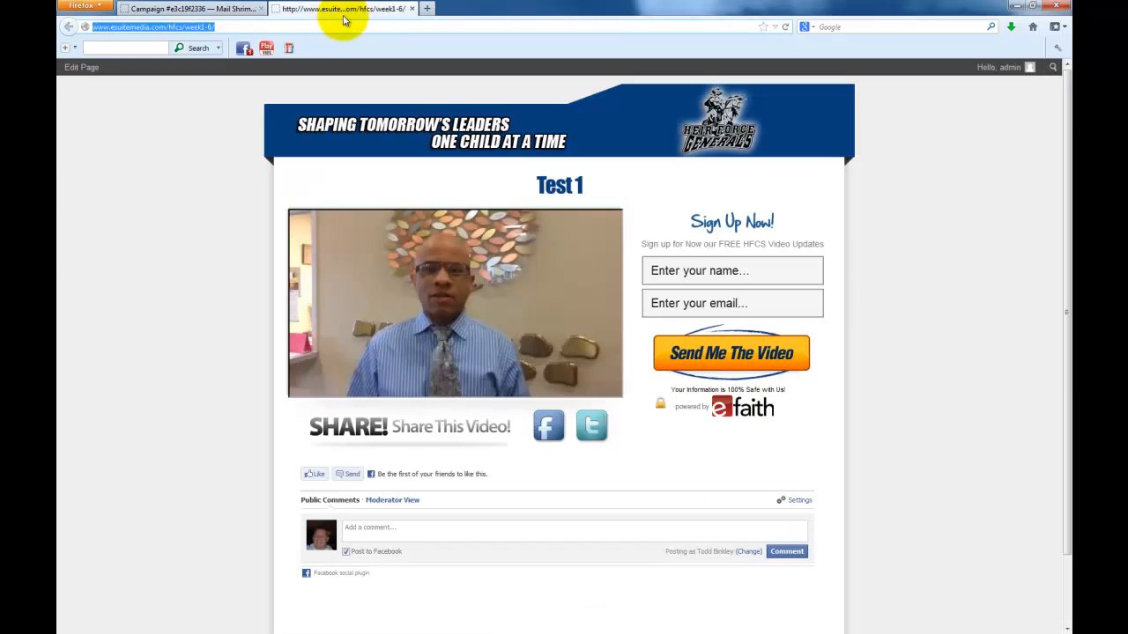
pyautogui.click(189, 10)
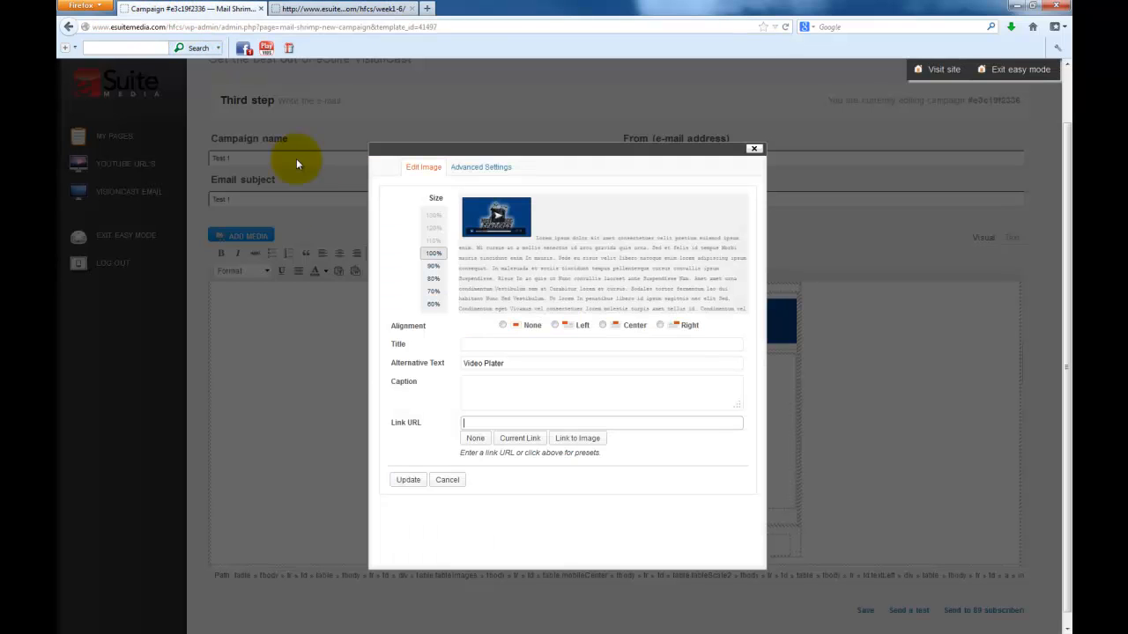
pyautogui.rightClick(475, 422)
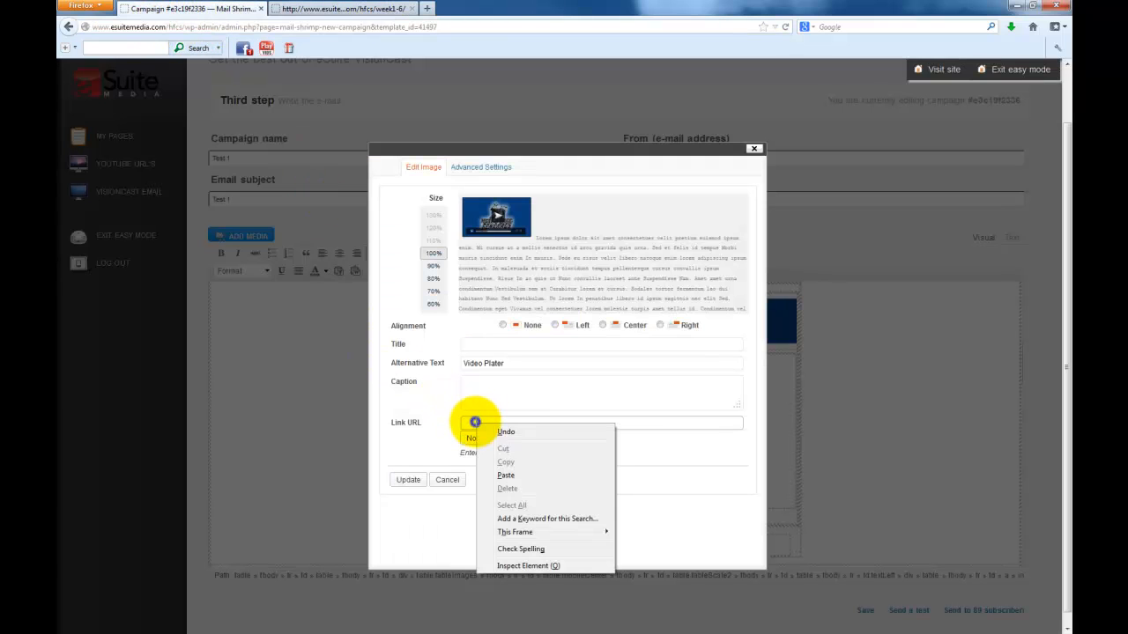
pyautogui.click(509, 468)
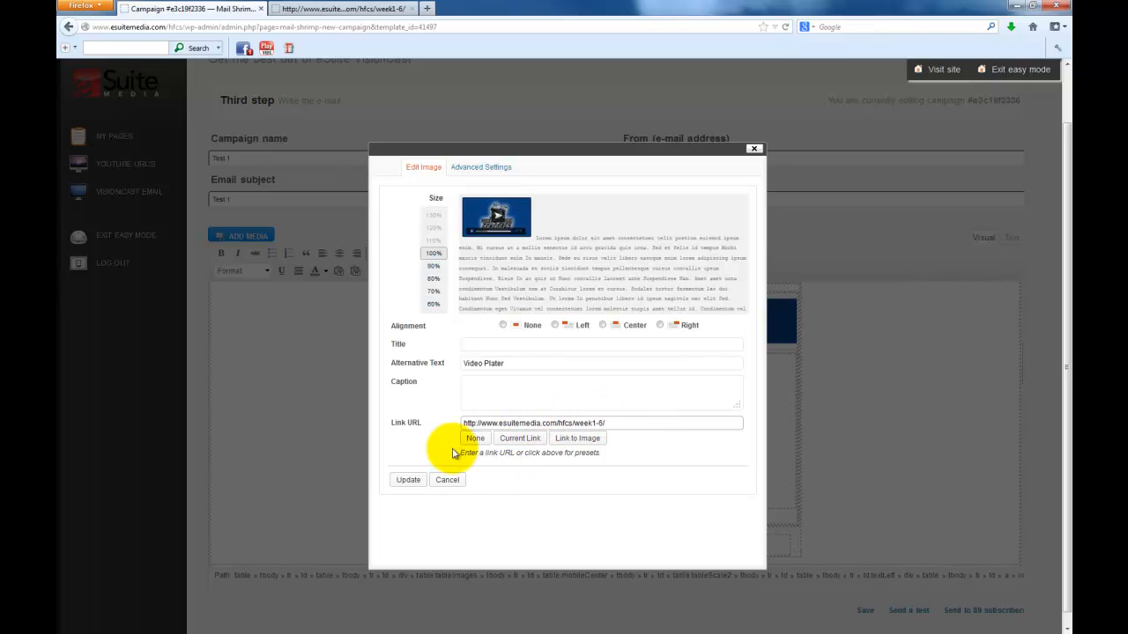
pyautogui.click(408, 479)
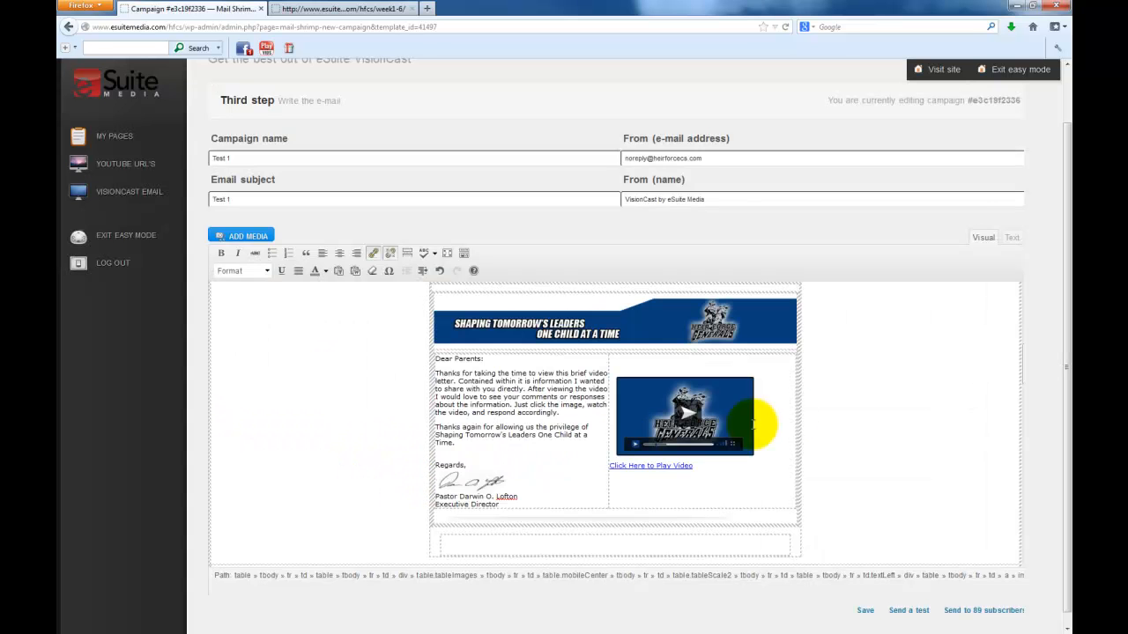
# Send a test copy of the Test 1 campaign to the user's own e-mail address
pyautogui.scroll(-1, 1064, 343)
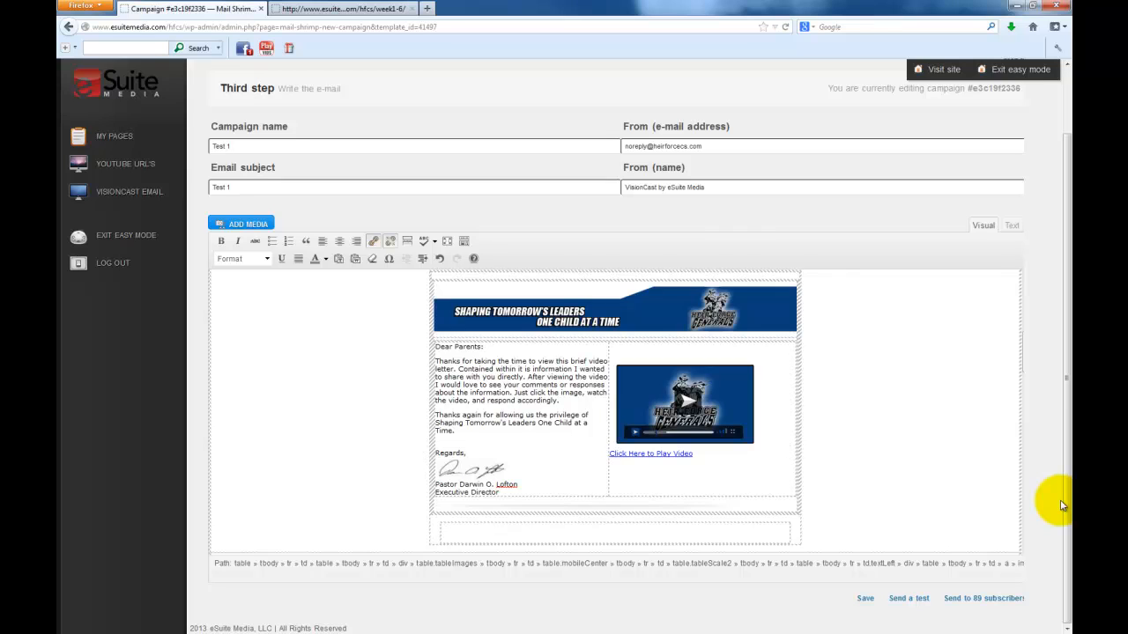
pyautogui.click(912, 604)
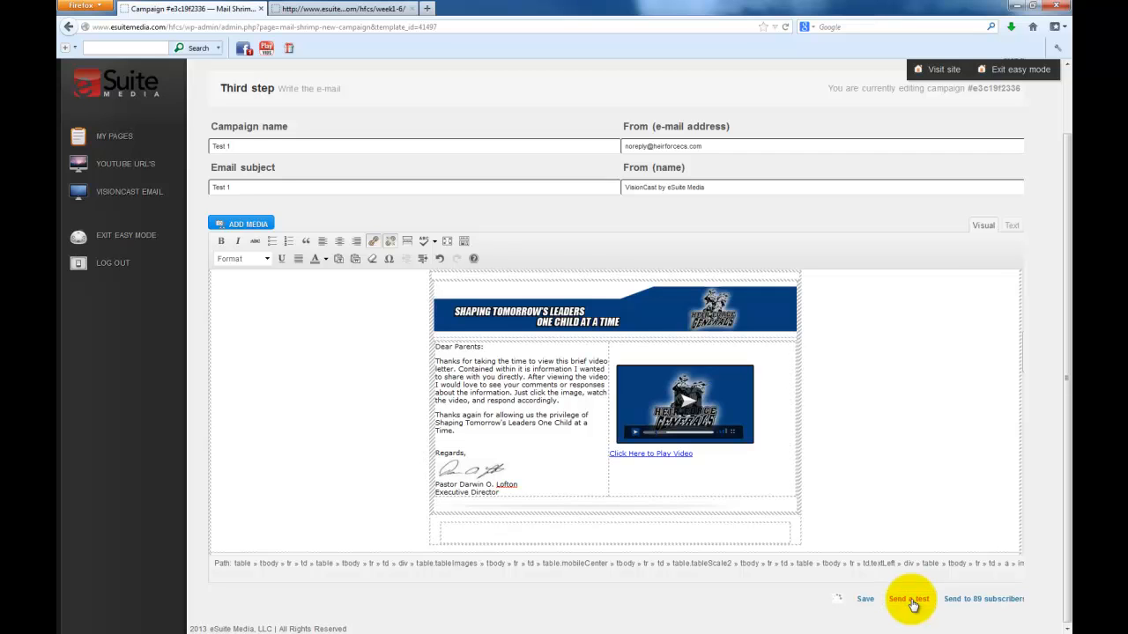
pyautogui.scroll(4, 905, 412)
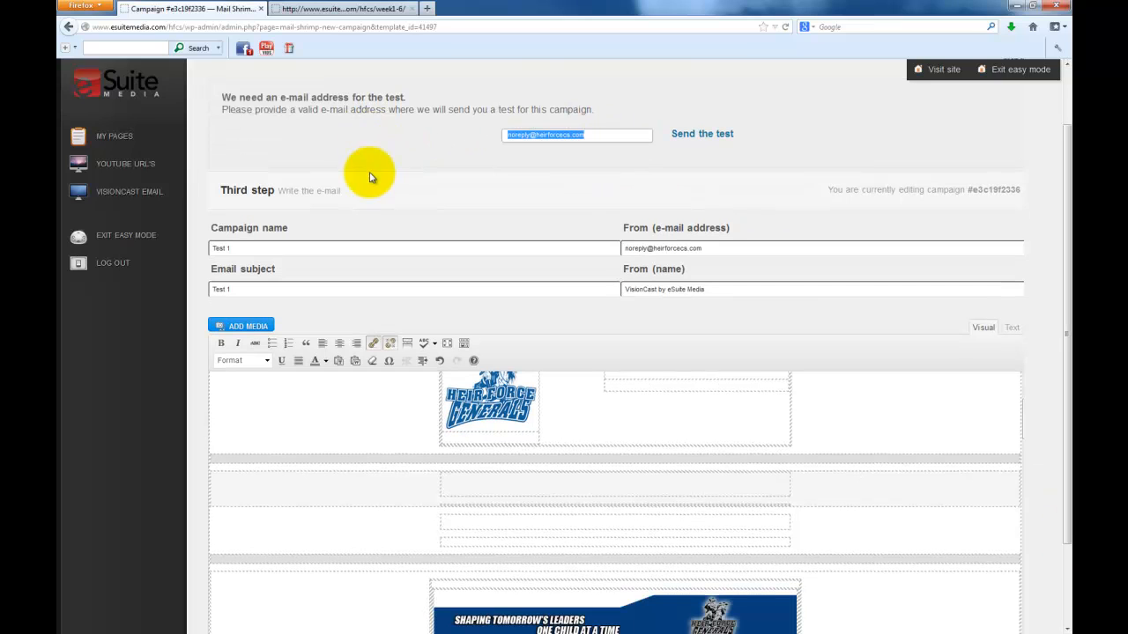
pyautogui.click(696, 137)
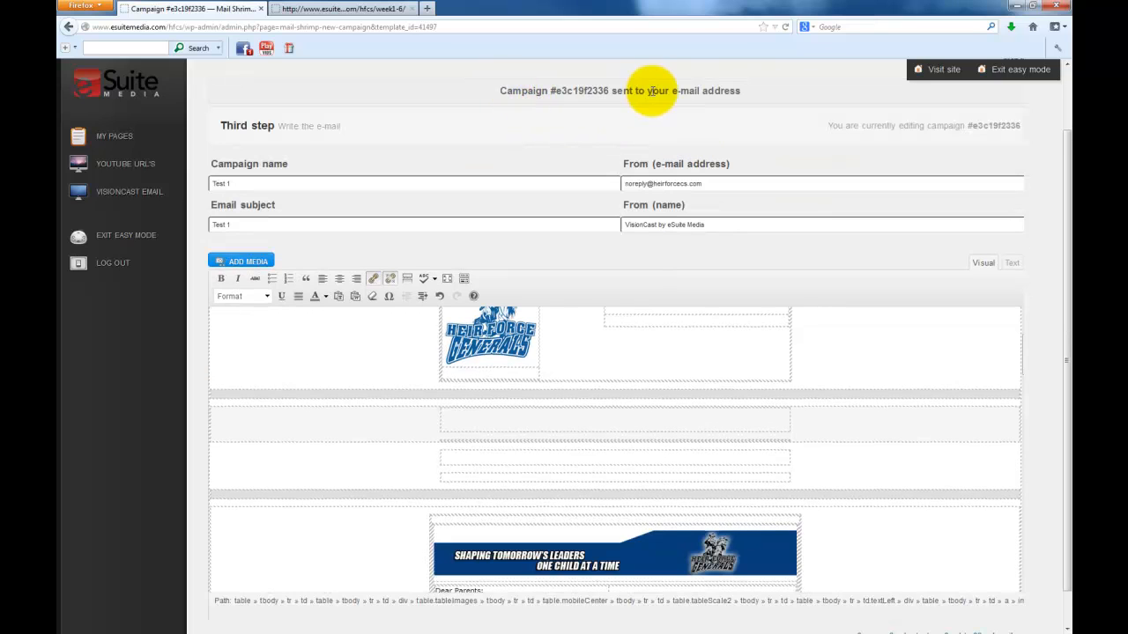
# Follow the test email's video link to the week1-6 landing page, pause the video, and return to Firefox
pyautogui.scroll(2, 756, 97)
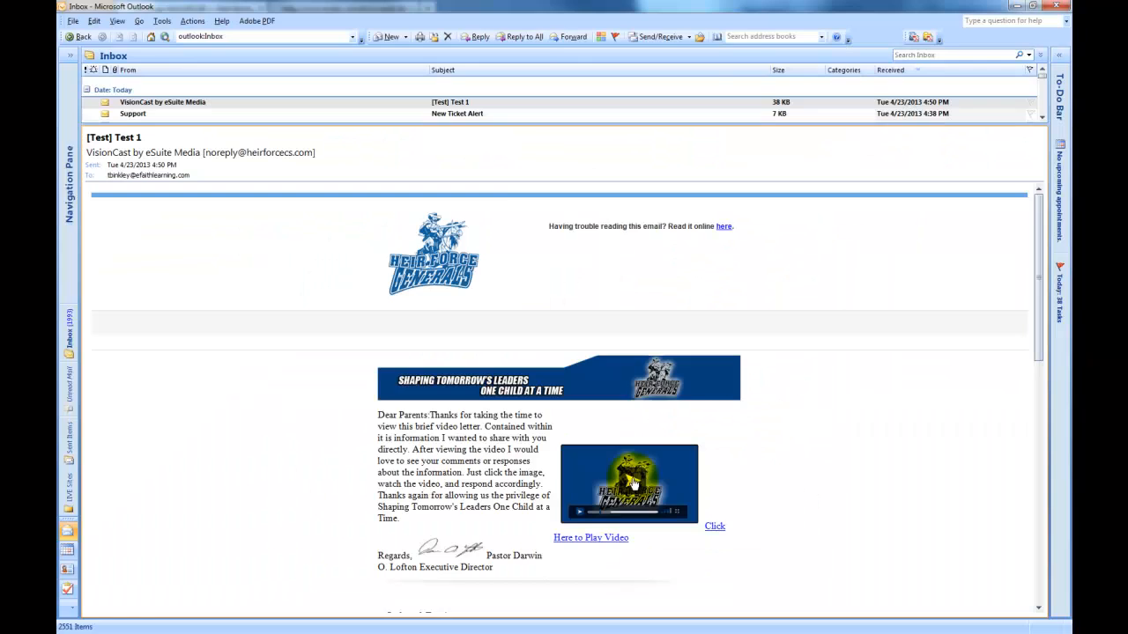
pyautogui.click(633, 483)
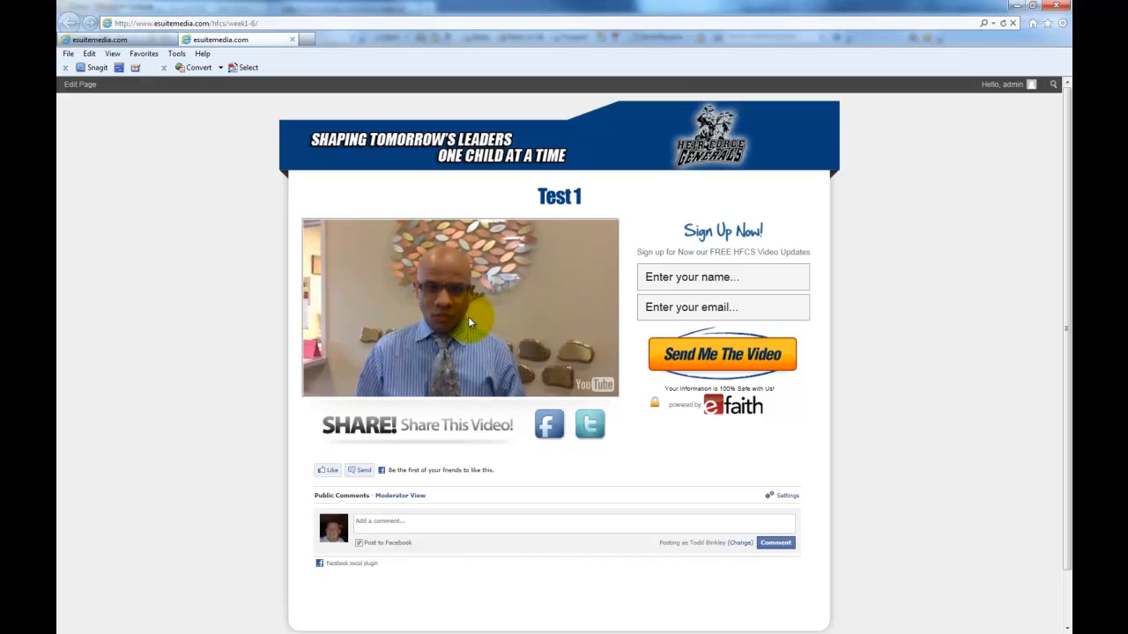
pyautogui.click(470, 324)
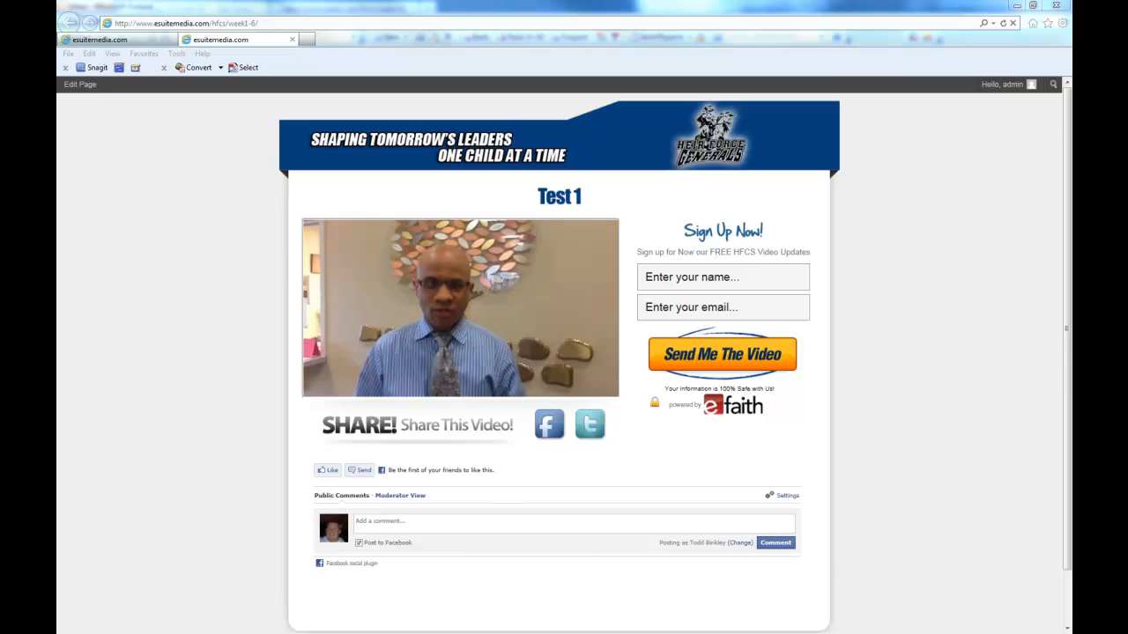
pyautogui.hotkey('alt', 'Tab')
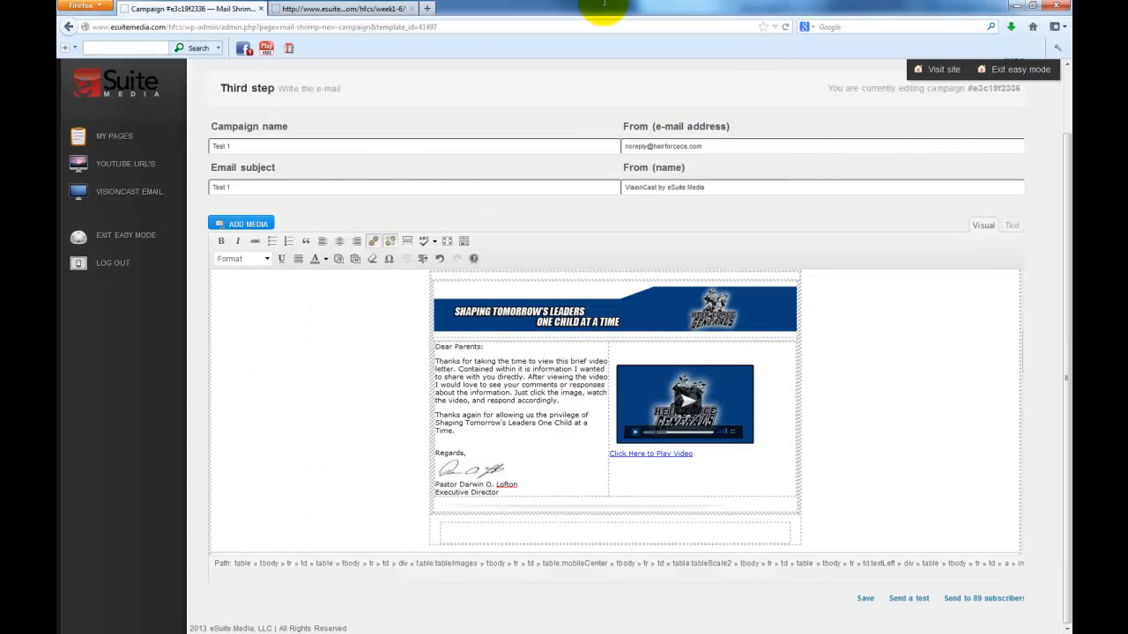